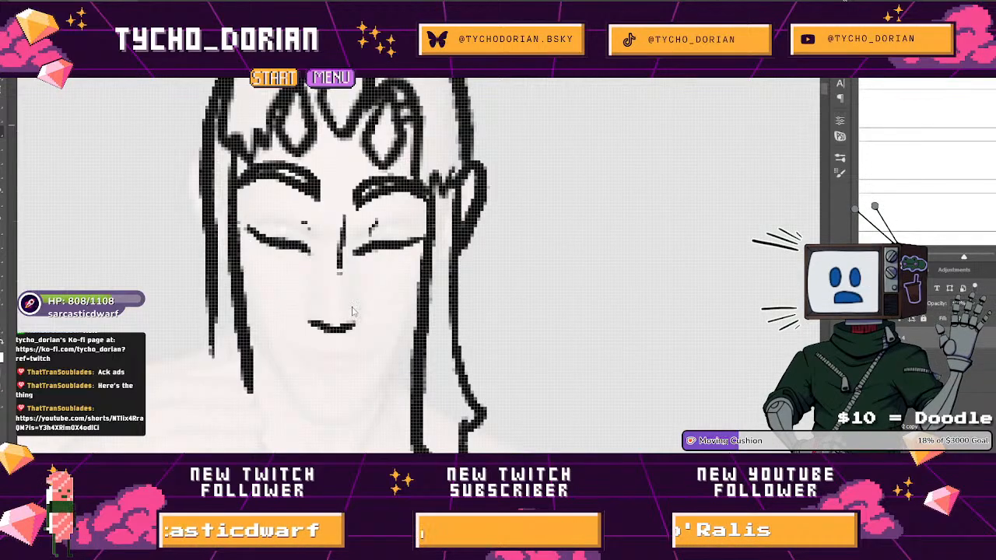
Draw the collar outline below the long-haired figure's chin, undoing the first strokes and redrawing them.
mouse_move(312, 416)
left_mouse_down()
mouse_move(379, 319)
mouse_move(419, 303)
mouse_move(351, 280)
left_mouse_up()
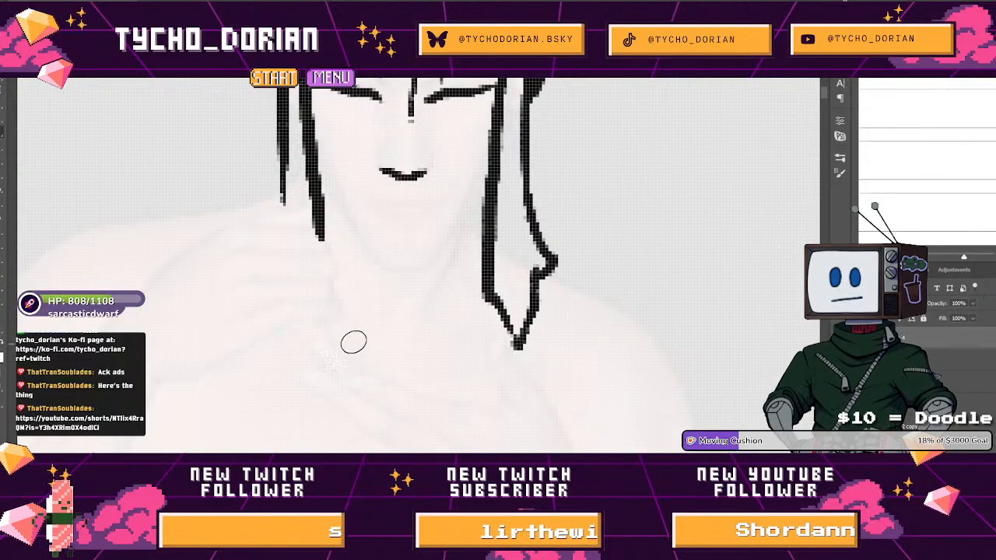
mouse_move(340, 354)
left_mouse_down()
mouse_move(343, 302)
mouse_move(349, 351)
mouse_move(344, 307)
mouse_move(332, 288)
mouse_move(444, 272)
mouse_move(486, 277)
mouse_move(482, 299)
left_mouse_up()
key("ctrl+z")
left_click_drag(374, 305, 469, 309)
key("ctrl+z")
mouse_move(386, 303)
left_mouse_down()
mouse_move(436, 302)
mouse_move(414, 216)
mouse_move(458, 275)
mouse_move(412, 338)
left_mouse_up()
scroll(460, 308, "down", 5)
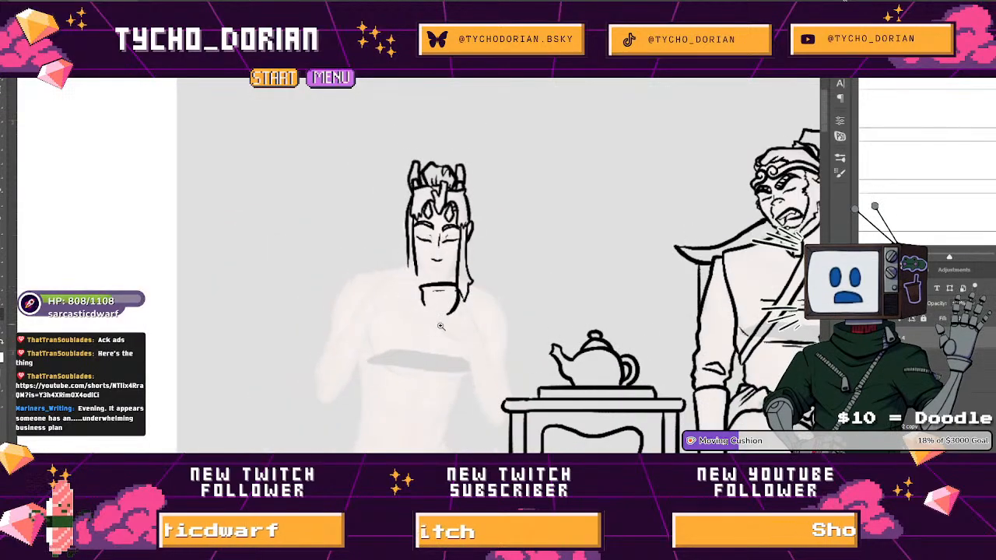
Select the new collar lines with the Lasso, transform them to fit the neck beside the long hair lock, and deselect.
left_click_drag(457, 293, 518, 326)
key("l")
mouse_move(393, 259)
left_mouse_down()
mouse_move(357, 275)
mouse_move(367, 347)
mouse_move(438, 368)
mouse_move(466, 346)
mouse_move(472, 309)
mouse_move(451, 263)
mouse_move(358, 264)
mouse_move(381, 286)
left_mouse_up()
key("ctrl+t")
mouse_move(435, 309)
left_mouse_down()
mouse_move(426, 293)
mouse_move(507, 303)
mouse_move(525, 271)
mouse_move(532, 282)
left_mouse_up()
key("Return")
key("e")
key("ctrl+d")
Brush over the lower edge of the long hair lock beside the collar and shorten the two strand tips on the opposite side.
key("b")
left_click_drag(532, 238, 571, 326)
left_click_drag(551, 284, 570, 325)
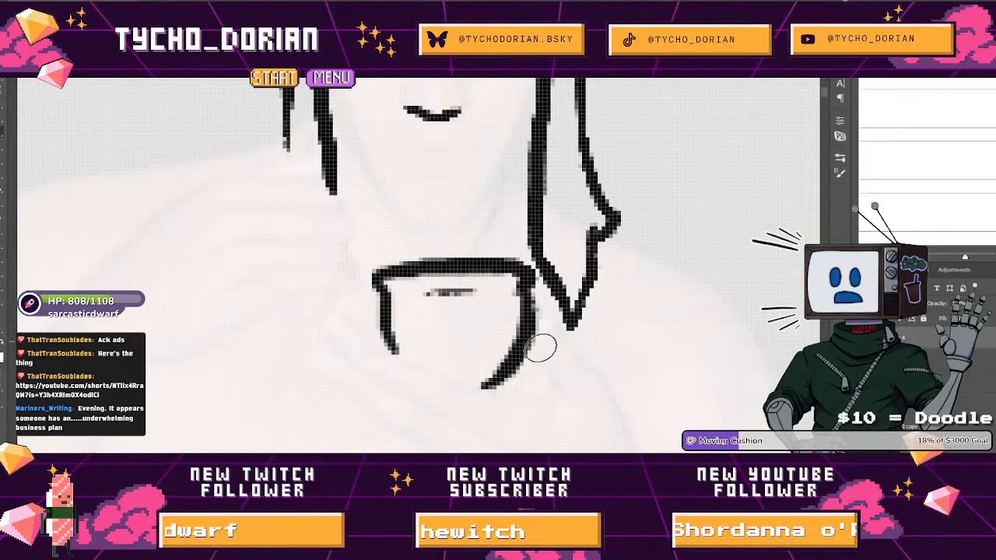
left_click_drag(500, 333, 453, 268)
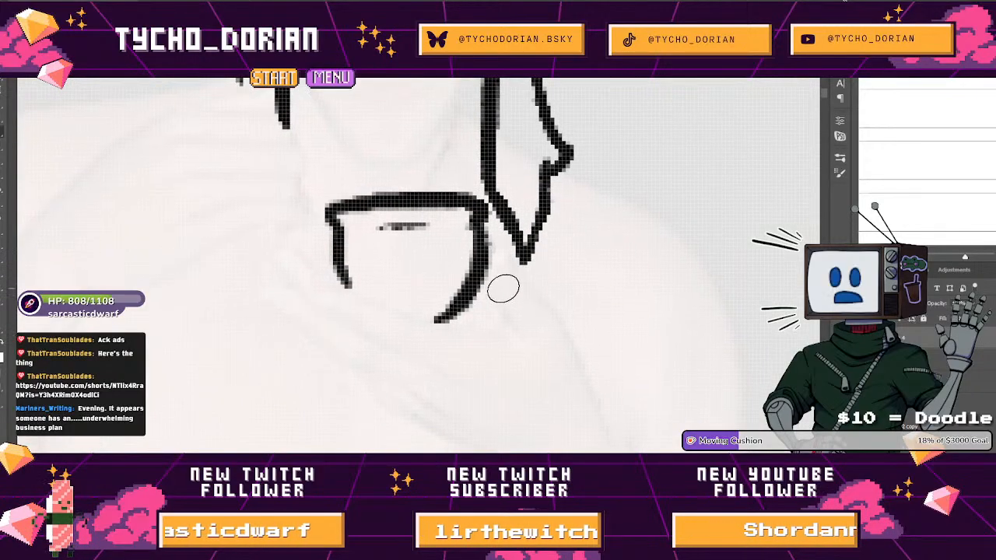
left_click_drag(486, 212, 512, 320)
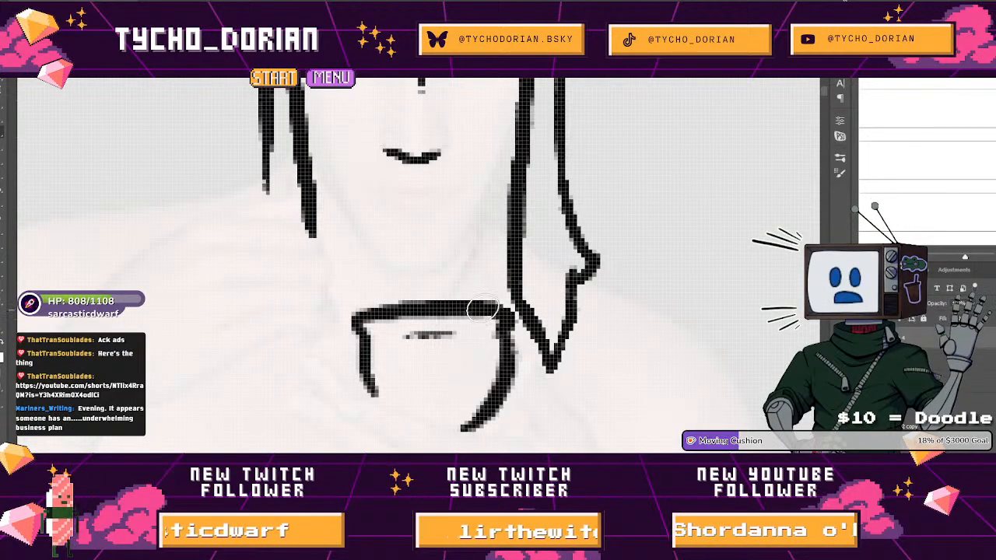
mouse_move(309, 204)
left_mouse_down()
mouse_move(241, 276)
mouse_move(309, 203)
mouse_move(305, 186)
left_mouse_up()
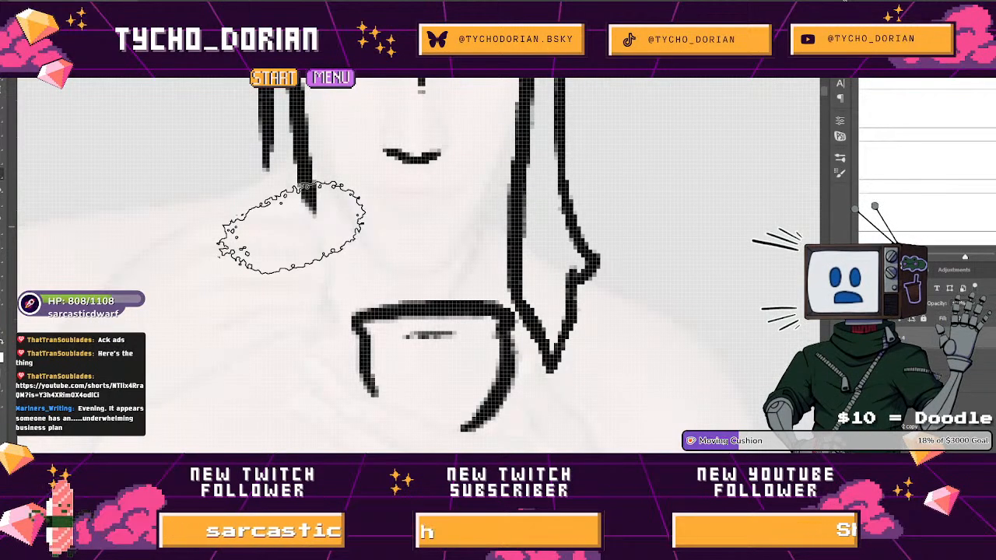
Ink two roughly parallel garment lines across the chest, one closing the bottom of the collar and one beneath it.
mouse_move(314, 235)
left_mouse_down()
mouse_move(234, 236)
mouse_move(328, 196)
mouse_move(435, 212)
left_mouse_up()
left_click_drag(253, 233, 244, 319)
left_click_drag(349, 259, 389, 260)
mouse_move(246, 246)
left_mouse_down()
mouse_move(304, 278)
mouse_move(364, 286)
mouse_move(444, 285)
mouse_move(489, 267)
left_mouse_up()
mouse_move(249, 256)
left_mouse_down()
mouse_move(249, 234)
mouse_move(459, 240)
left_mouse_up()
left_click_drag(500, 205, 285, 308)
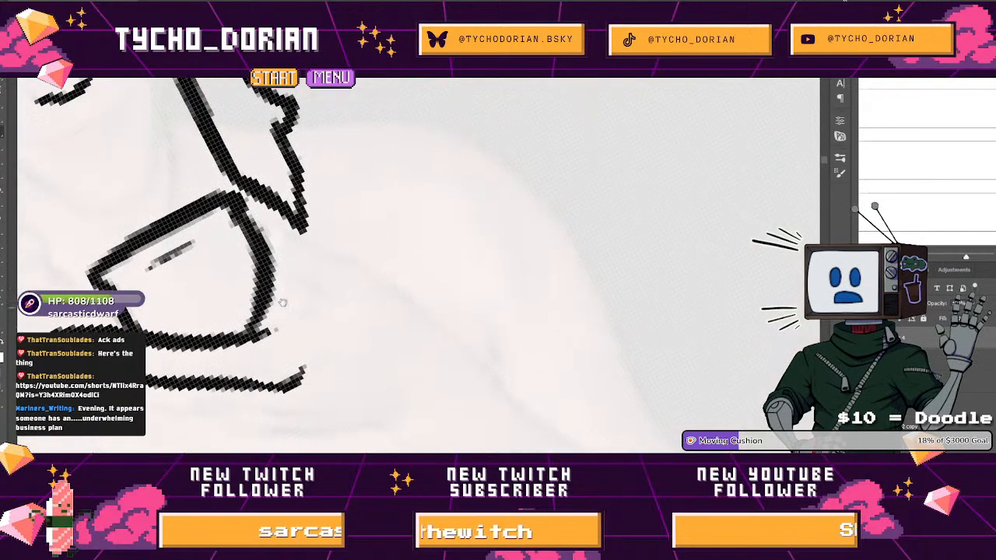
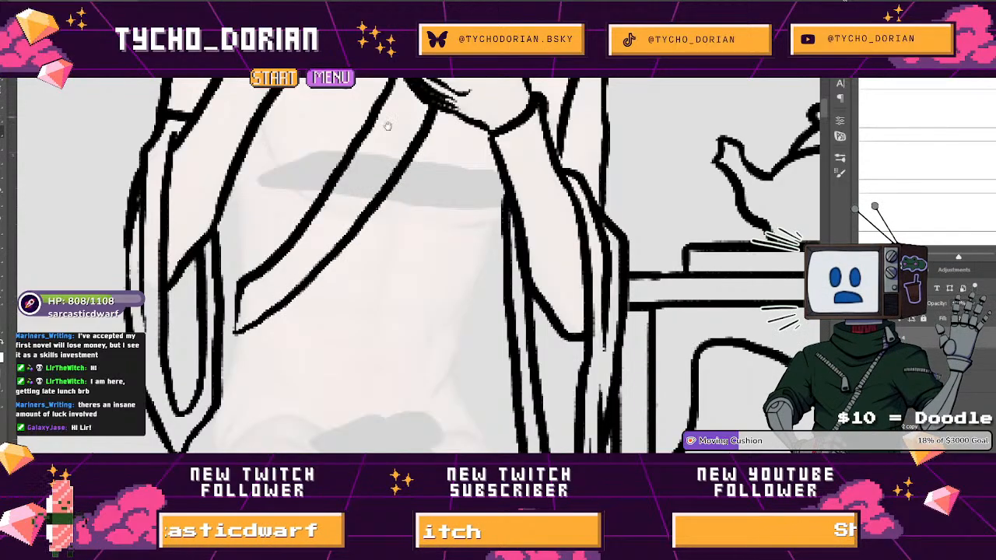
Ink the torso edge beside the sleeve and short fold strokes under the chest on both sides of the diagonal wrap lines.
left_click_drag(223, 268, 227, 323)
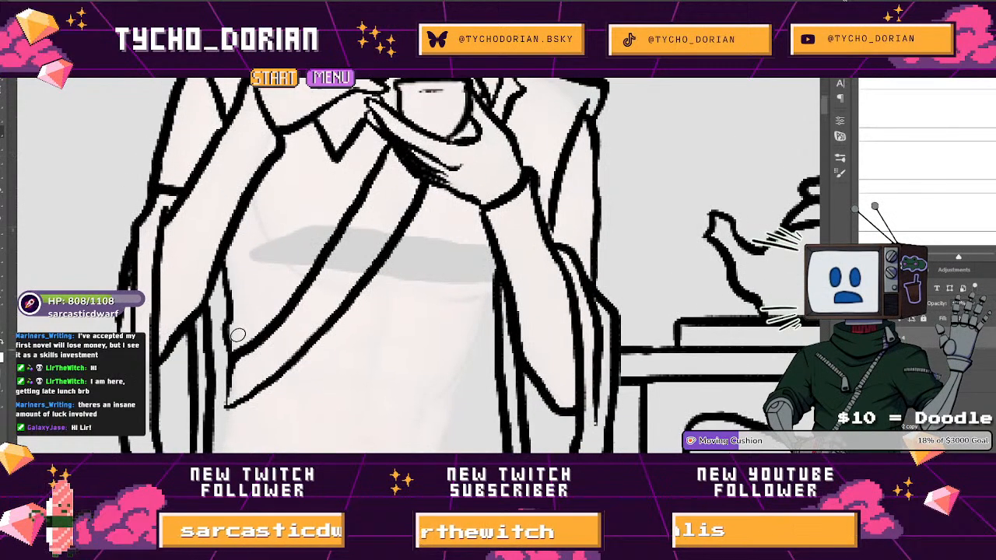
left_click_drag(278, 258, 298, 283)
left_click_drag(409, 304, 439, 302)
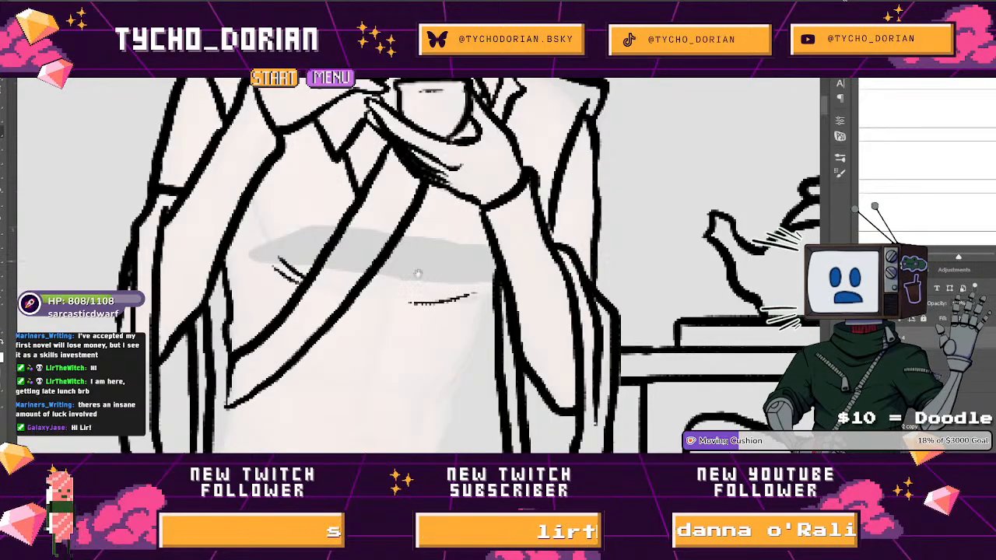
left_click_drag(415, 270, 367, 176)
mouse_move(391, 209)
left_mouse_down()
mouse_move(431, 202)
mouse_move(410, 206)
left_mouse_up()
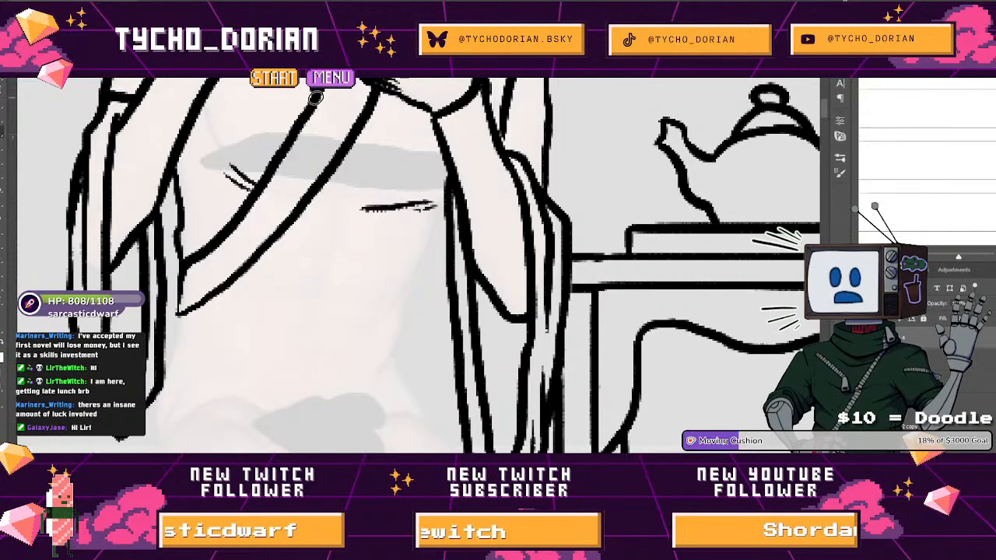
mouse_move(454, 252)
left_mouse_down()
mouse_move(434, 280)
mouse_move(452, 235)
mouse_move(438, 236)
left_mouse_up()
mouse_move(452, 231)
left_mouse_down()
mouse_move(402, 222)
mouse_move(382, 237)
left_mouse_up()
scroll(400, 245, "down", 3)
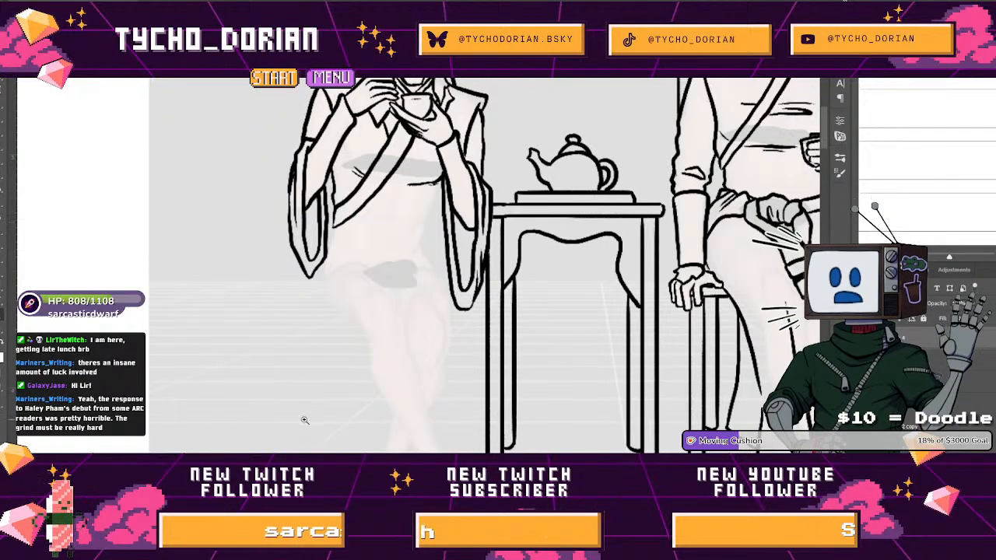
left_click(416, 184)
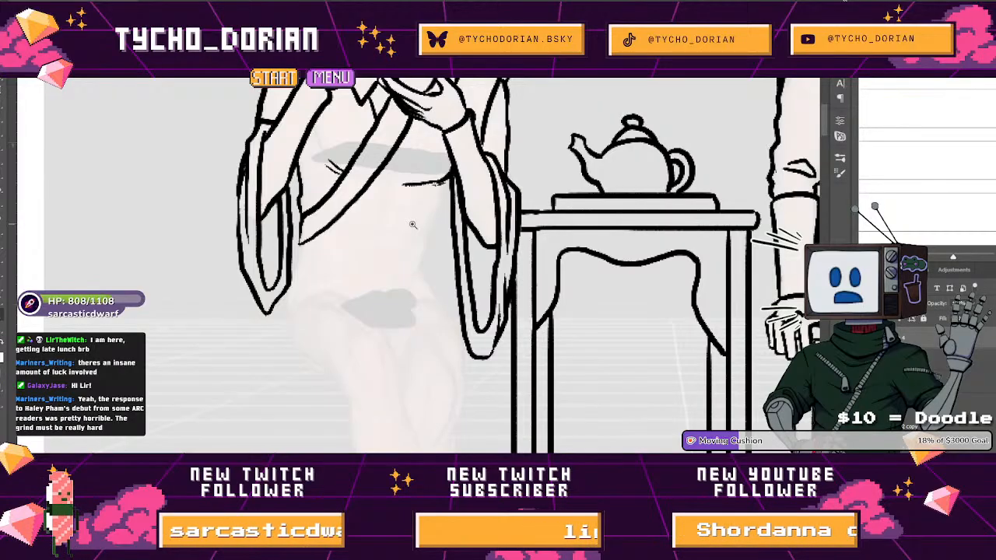
left_click(362, 258)
left_click(356, 272)
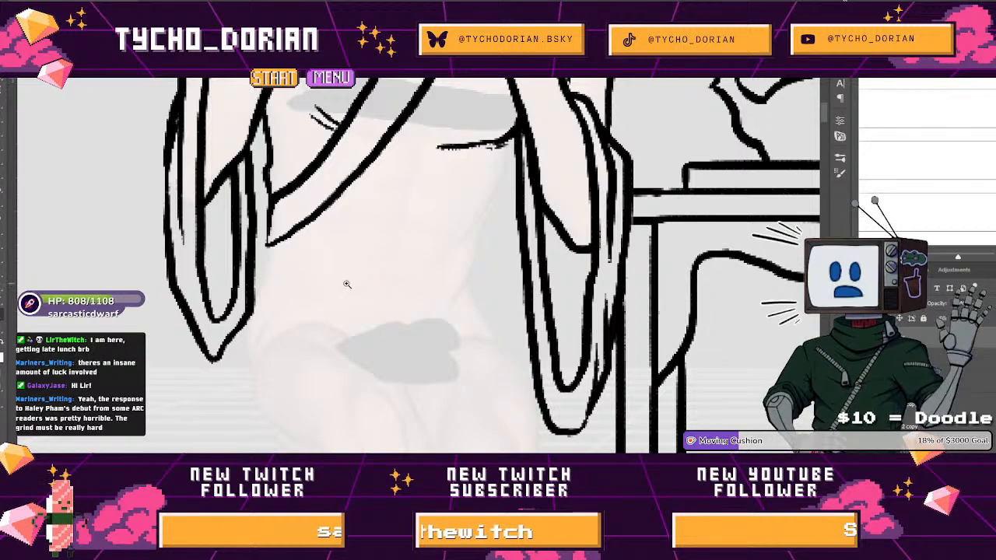
key("ctrl+0")
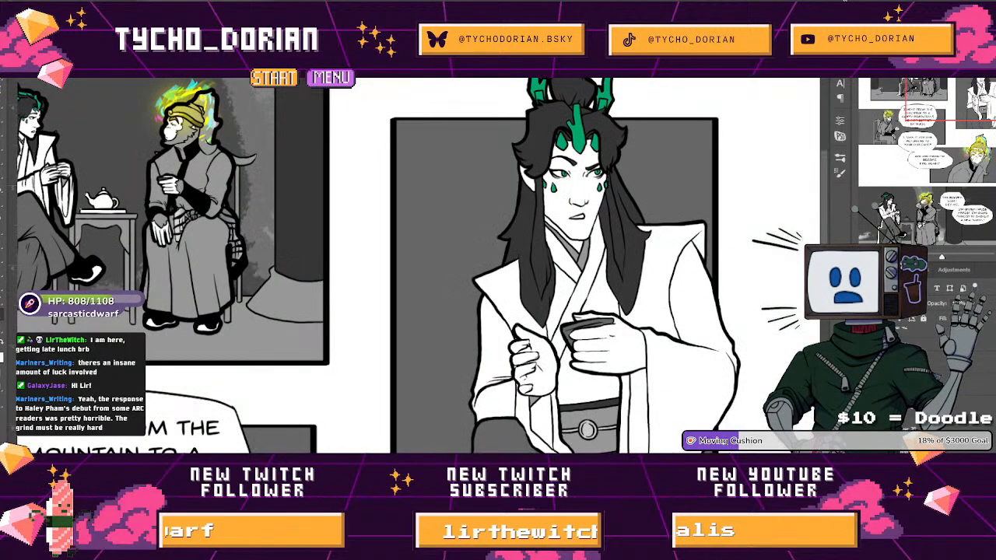
key("ctrl+Tab")
key("e")
mouse_move(282, 249)
left_mouse_down()
mouse_move(296, 226)
mouse_move(287, 203)
mouse_move(298, 213)
mouse_move(272, 190)
mouse_move(492, 201)
left_mouse_up()
key("ctrl+z")
key("b")
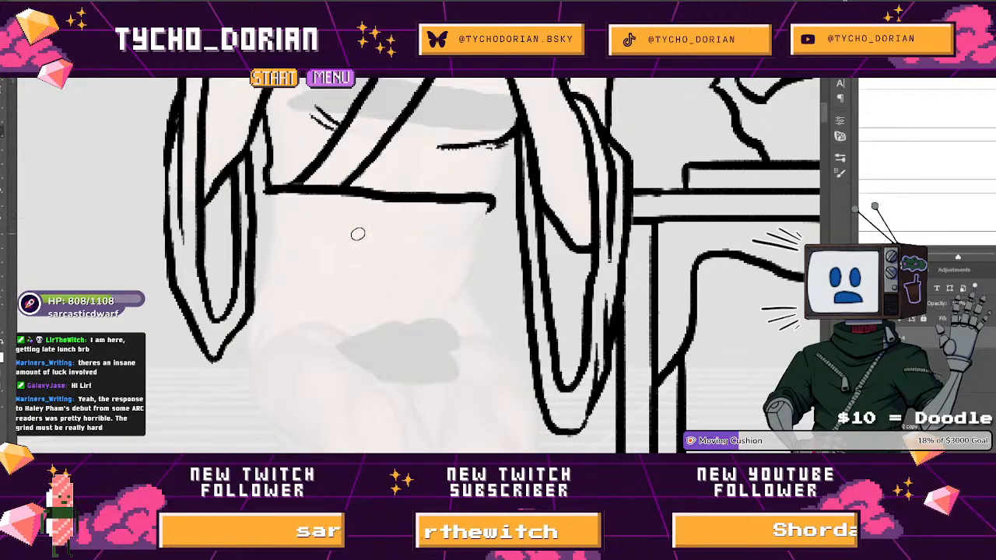
left_click_drag(333, 206, 470, 210)
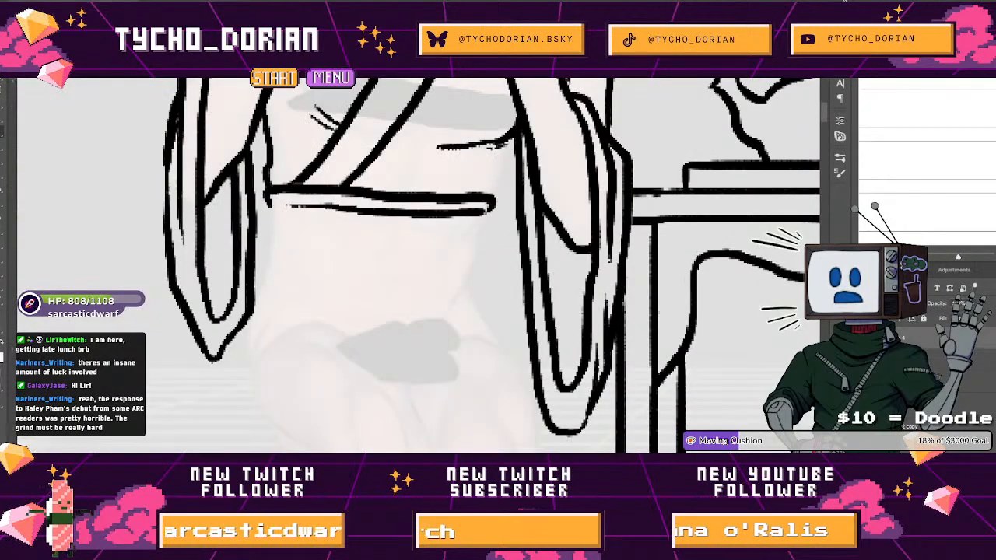
key("ctrl+z")
key("ctrl+z")
Erase the lower ends of the diagonal wrap lines and ink the robe's long front edge from the chest down to the thigh.
mouse_move(283, 188)
left_mouse_down()
mouse_move(271, 324)
mouse_move(329, 273)
left_mouse_up()
key("e")
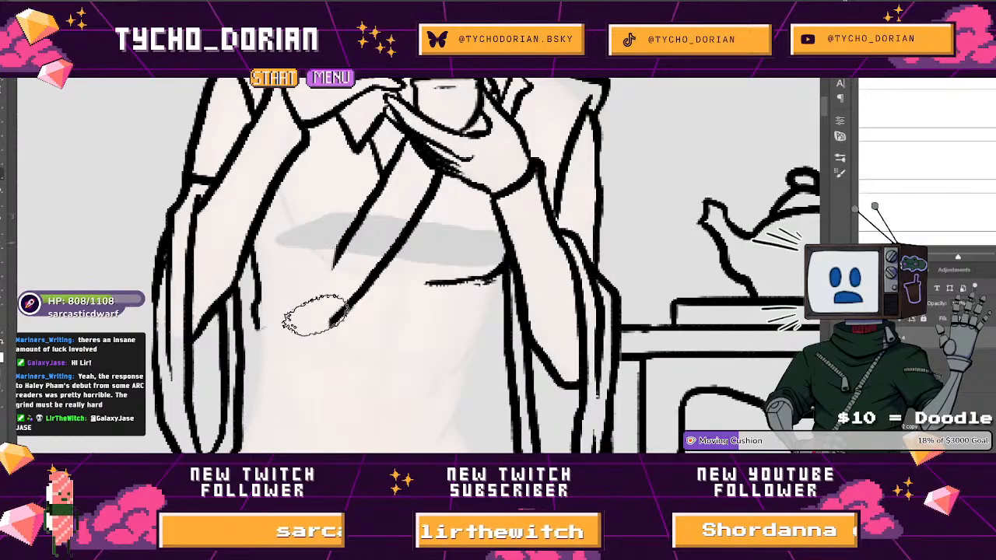
key("b")
mouse_move(336, 118)
left_mouse_down()
mouse_move(319, 317)
mouse_move(260, 209)
mouse_move(276, 163)
mouse_move(291, 186)
mouse_move(285, 267)
mouse_move(225, 296)
mouse_move(211, 335)
left_mouse_up()
mouse_move(420, 171)
left_mouse_down()
mouse_move(397, 227)
mouse_move(380, 229)
mouse_move(393, 217)
left_mouse_up()
Trim the fold under the chest and ink the robe's opposite front edge from the raised hand down to the hip.
key("e")
key("b")
left_click_drag(410, 120, 392, 266)
key("ctrl+z")
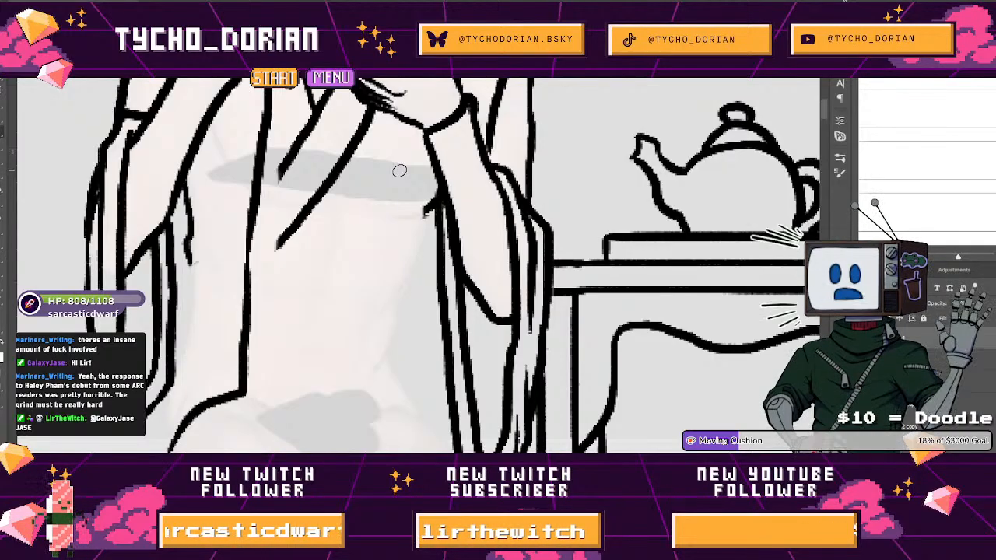
left_click_drag(401, 122, 377, 315)
key("ctrl+0")
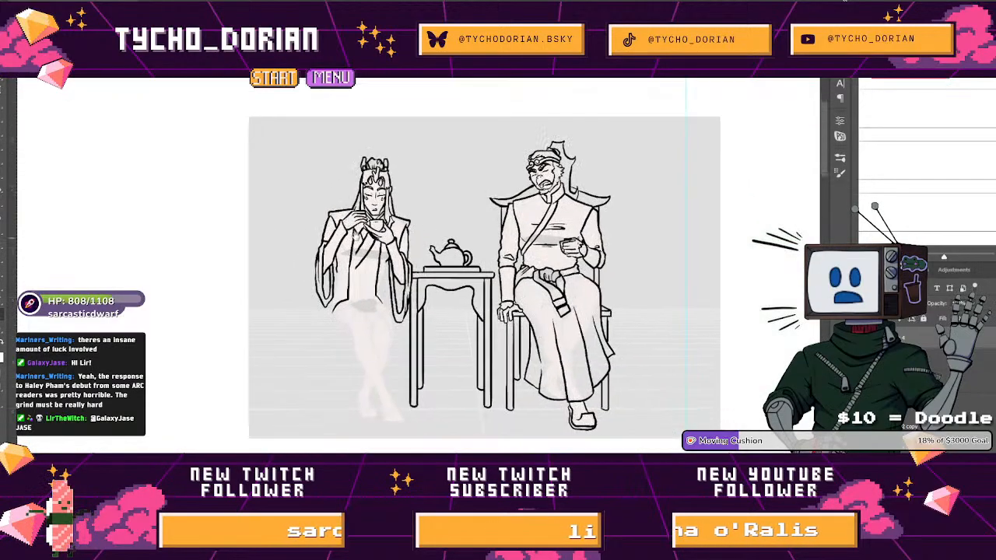
Ink the two upper contours of the robe panel draping from the thigh and hanging down beside the legs.
scroll(321, 302, "up", 5)
mouse_move(326, 316)
left_mouse_down()
mouse_move(272, 333)
mouse_move(254, 439)
left_mouse_up()
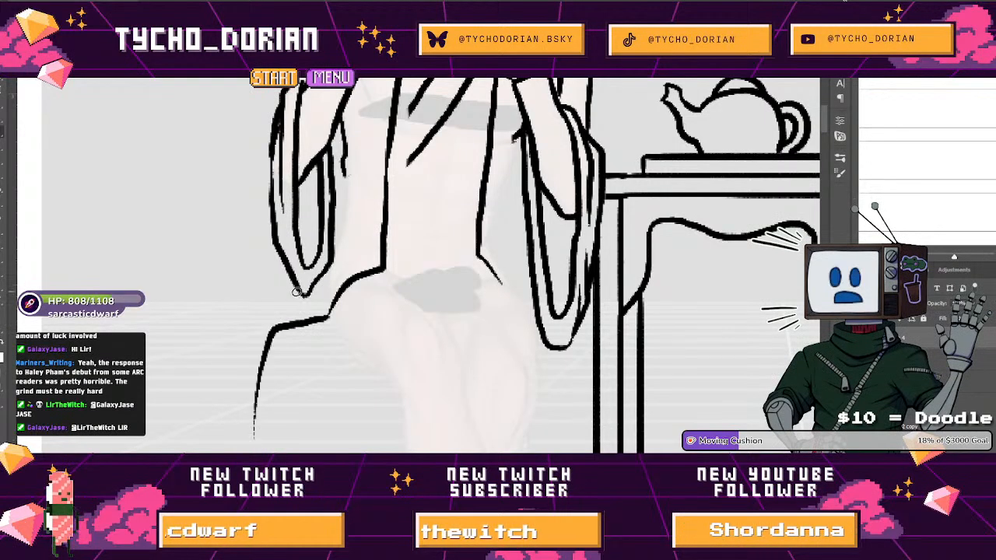
left_click_drag(264, 298, 235, 397)
left_click_drag(248, 343, 271, 174)
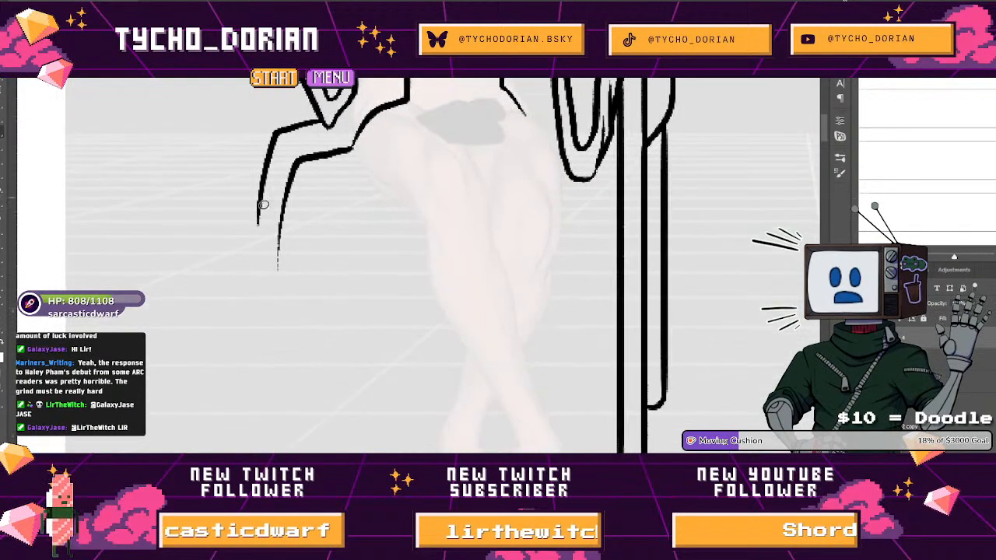
Check the finished comic page for reference, then extend the hanging panel's outer edge to the floor and ink its trailing hem.
left_click_drag(258, 217, 259, 353)
key("ctrl+z")
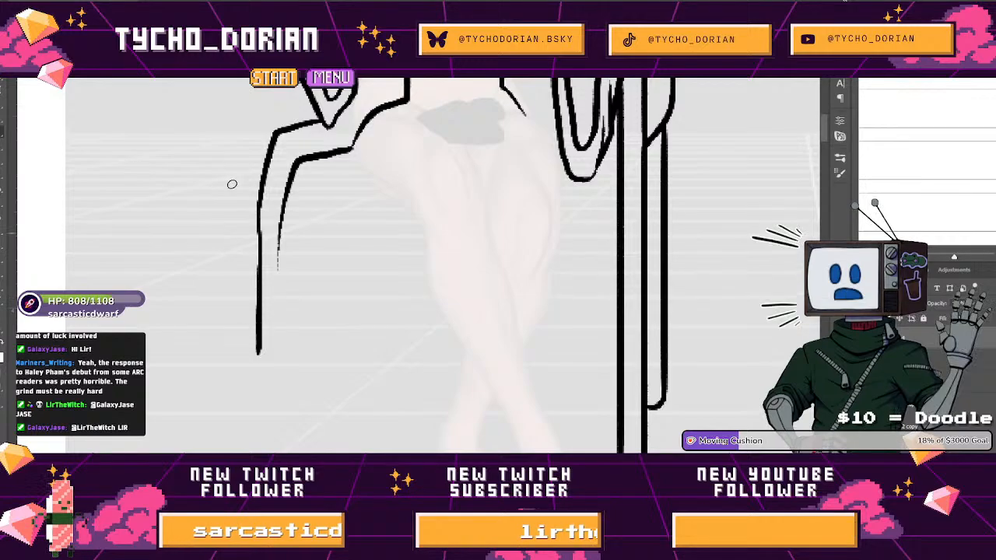
key("ctrl+Tab")
key("ctrl+minus")
left_click_drag(334, 257, 432, 258)
key("ctrl+Tab")
left_click_drag(258, 217, 250, 426)
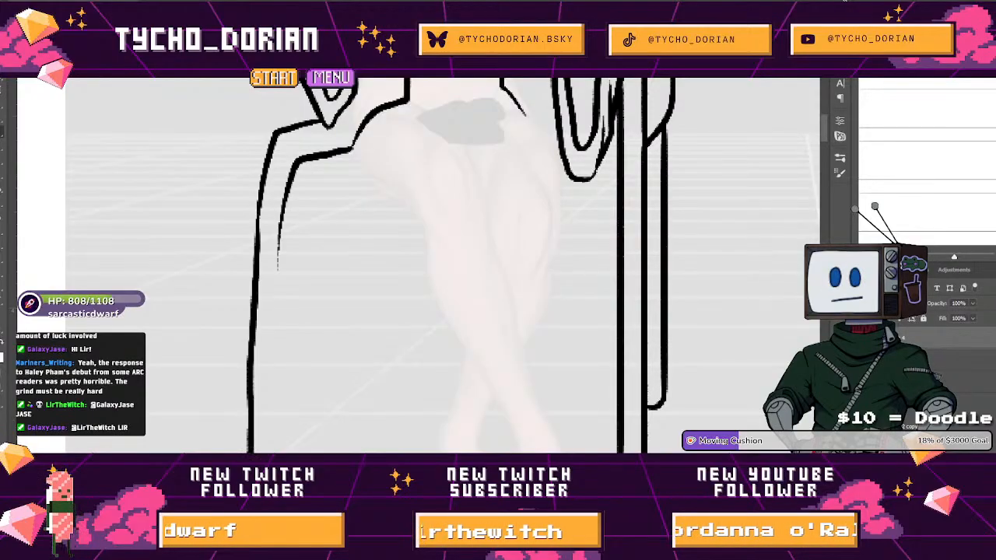
mouse_move(224, 459)
left_mouse_down()
mouse_move(249, 311)
mouse_move(248, 335)
mouse_move(241, 320)
mouse_move(152, 329)
mouse_move(235, 358)
mouse_move(356, 347)
mouse_move(378, 325)
mouse_move(302, 399)
mouse_move(336, 414)
mouse_move(304, 402)
left_mouse_up()
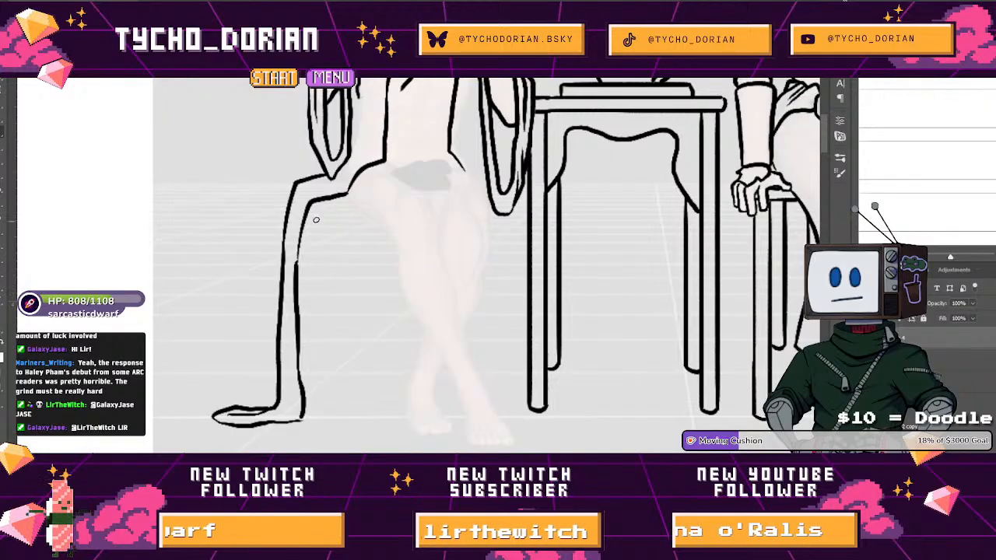
Add a wavy fold to the hanging panel's outer edge and close the pointed tip of the front panel nearer the table.
left_click_drag(302, 282, 347, 283)
mouse_move(294, 213)
left_mouse_down()
mouse_move(264, 300)
mouse_move(270, 327)
left_mouse_up()
mouse_move(593, 193)
left_mouse_down()
mouse_move(535, 171)
mouse_move(416, 240)
mouse_move(502, 231)
mouse_move(460, 155)
mouse_move(462, 272)
mouse_move(483, 166)
mouse_move(414, 192)
mouse_move(373, 289)
left_mouse_up()
mouse_move(272, 304)
left_mouse_down()
mouse_move(338, 332)
mouse_move(342, 352)
mouse_move(357, 230)
mouse_move(289, 221)
left_mouse_up()
Ink two parallel lines across the waist between the robe's front edges as the top border of the sash.
mouse_move(388, 260)
left_mouse_down()
mouse_move(445, 263)
mouse_move(423, 247)
mouse_move(510, 243)
left_mouse_up()
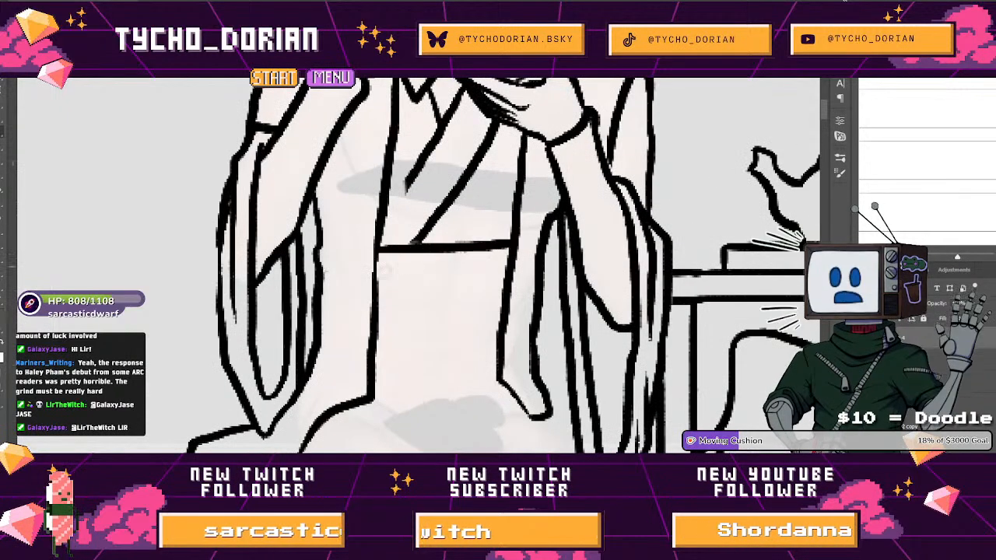
mouse_move(375, 265)
left_mouse_down()
mouse_move(495, 267)
mouse_move(420, 257)
mouse_move(443, 266)
mouse_move(569, 253)
left_mouse_up()
key("ctrl+z")
mouse_move(417, 184)
left_mouse_down()
mouse_move(430, 250)
mouse_move(437, 210)
left_mouse_up()
mouse_move(441, 334)
left_mouse_down()
mouse_move(406, 185)
mouse_move(401, 190)
left_mouse_up()
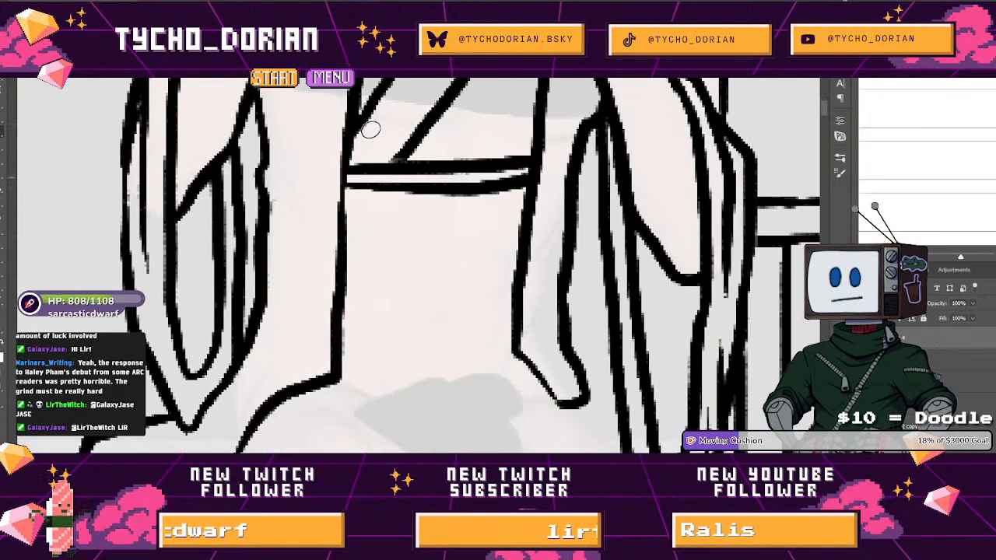
Using the comic page as reference, ink the sash's centre band with a round clasp and its lower border lines.
key("ctrl+Tab")
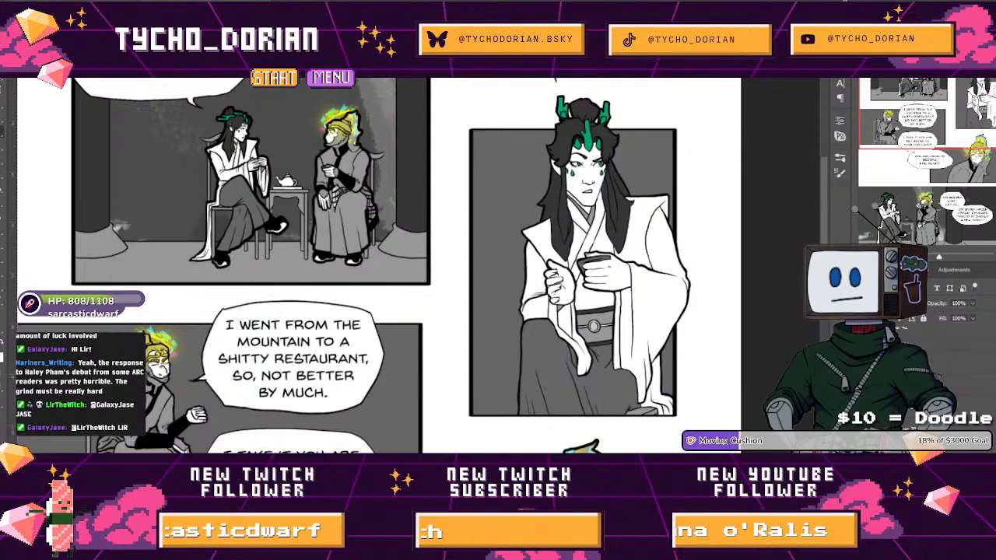
key("ctrl+Tab")
mouse_move(427, 232)
left_mouse_down()
mouse_move(406, 248)
mouse_move(437, 266)
mouse_move(452, 241)
mouse_move(420, 225)
mouse_move(403, 266)
mouse_move(431, 273)
left_mouse_up()
key("ctrl+z")
key("ctrl+z")
mouse_move(424, 229)
left_mouse_down()
mouse_move(432, 277)
mouse_move(448, 256)
mouse_move(445, 234)
mouse_move(346, 246)
mouse_move(344, 260)
mouse_move(527, 248)
left_mouse_up()
left_click_drag(447, 257, 502, 261)
mouse_move(418, 253)
left_mouse_down()
mouse_move(439, 248)
mouse_move(385, 240)
left_mouse_up()
mouse_move(448, 278)
left_mouse_down()
mouse_move(440, 202)
mouse_move(473, 218)
left_mouse_up()
left_click_drag(393, 200, 509, 200)
mouse_move(389, 208)
left_mouse_down()
mouse_move(511, 222)
mouse_move(372, 288)
left_mouse_up()
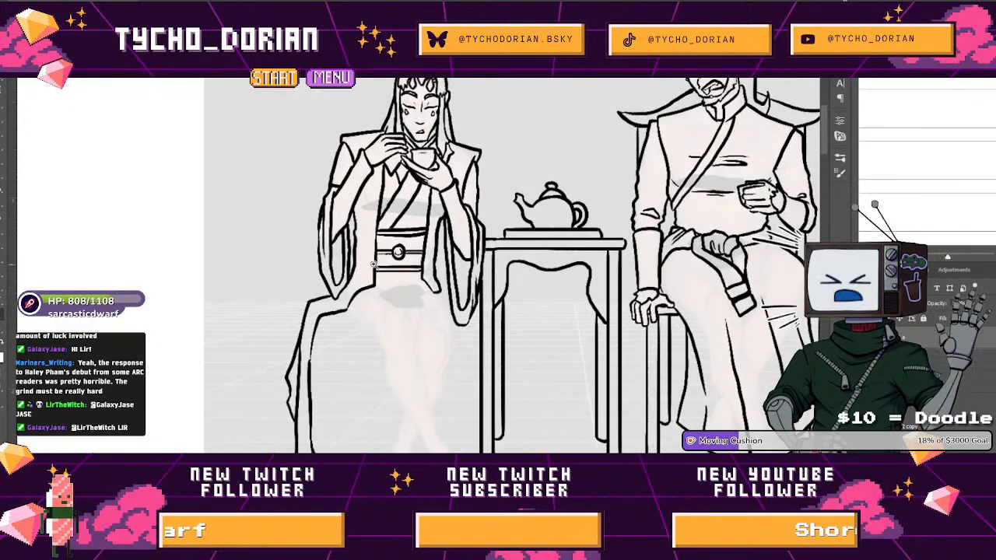
Consult the comic page again and ink the skirt's edge from the draped thigh to the floor and across the hem.
left_click_drag(411, 315, 375, 219)
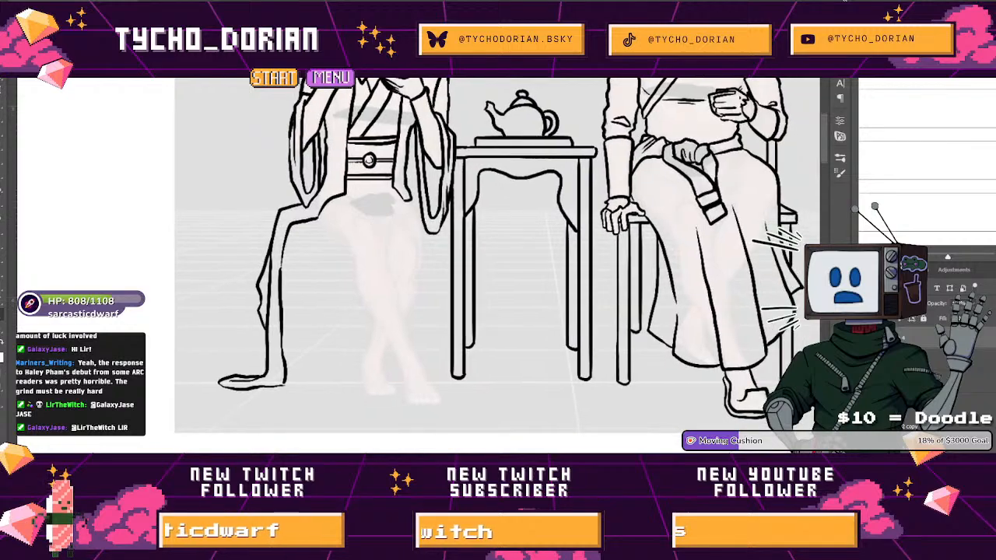
left_click(206, 2)
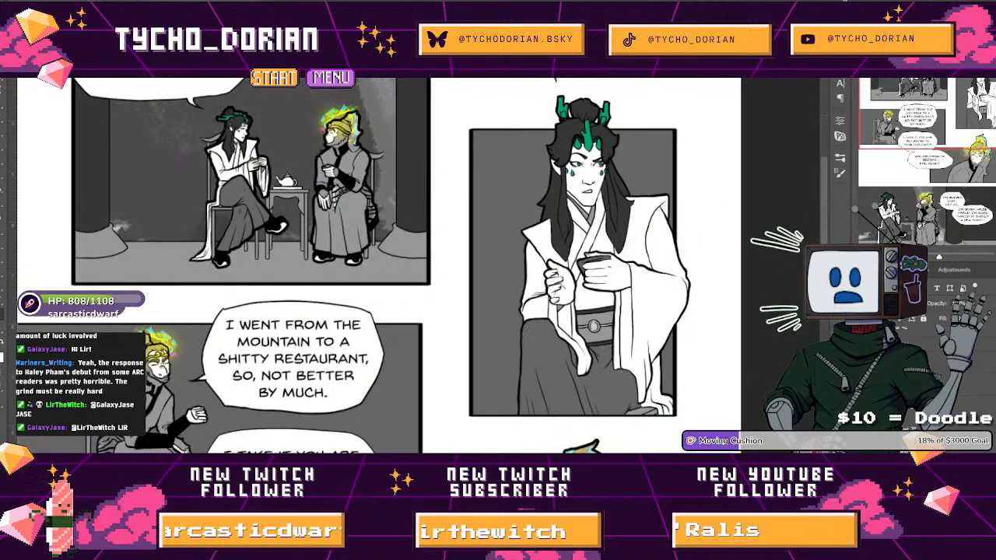
key("ctrl+Tab")
left_click(420, 249)
left_click_drag(288, 217, 319, 258)
key("ctrl+z")
mouse_move(287, 218)
left_mouse_down()
mouse_move(320, 260)
mouse_move(325, 361)
mouse_move(321, 190)
mouse_move(316, 262)
mouse_move(289, 321)
mouse_move(358, 349)
mouse_move(463, 344)
mouse_move(477, 241)
left_mouse_up()
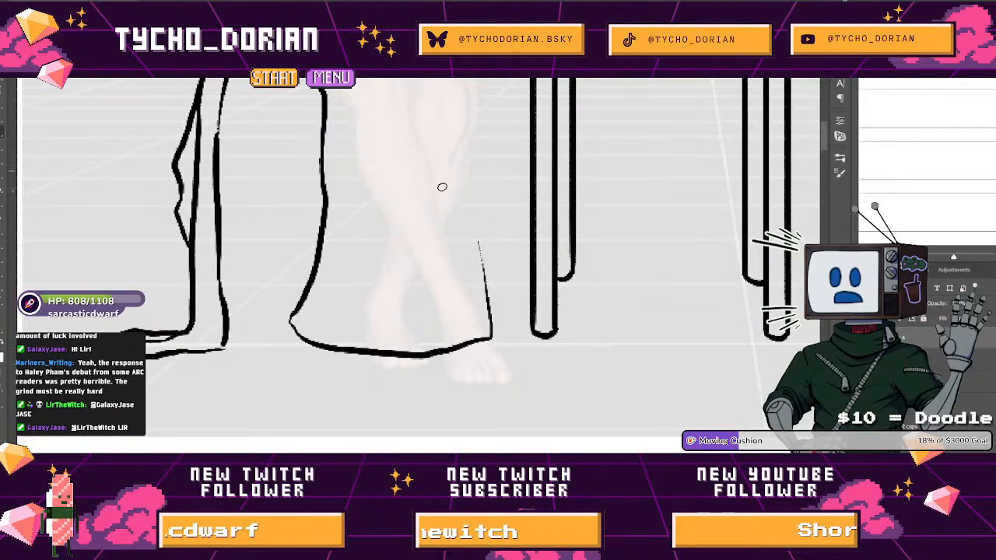
Ink the skirt's table-side edge from the hem up to the hip, redrawing the hip stroke.
left_click_drag(513, 322, 498, 187)
left_click_drag(488, 145, 486, 275)
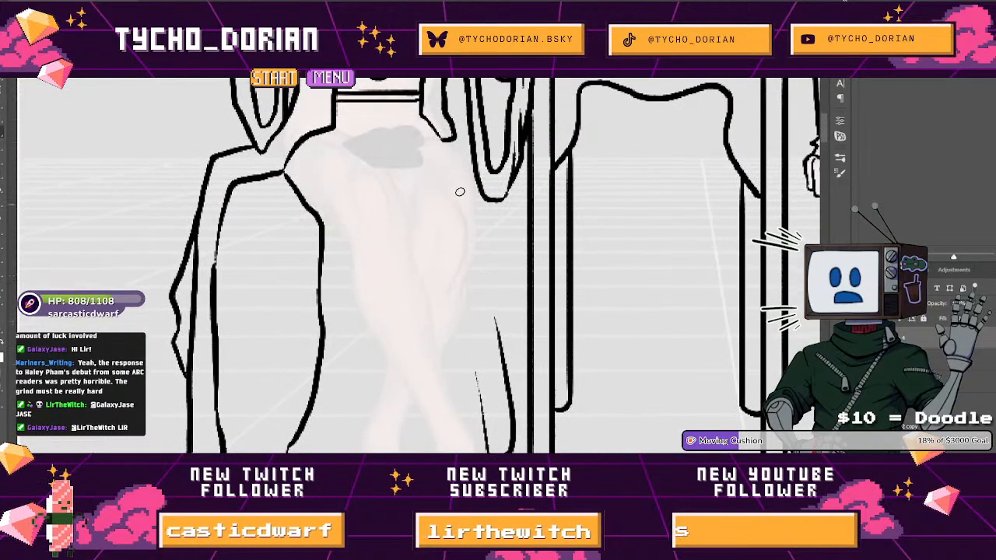
left_click_drag(441, 139, 473, 191)
key("ctrl+z")
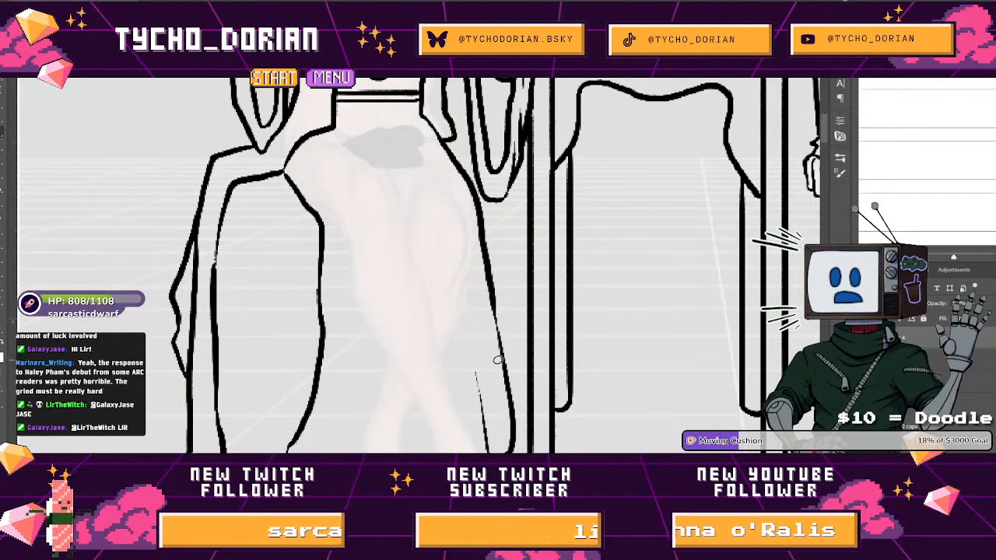
Ink thin fold lines up from the skirt's hem and down from the lap, and add a bulging fold beside the hanging panel.
mouse_move(358, 451)
left_mouse_down()
mouse_move(367, 372)
mouse_move(348, 240)
left_mouse_up()
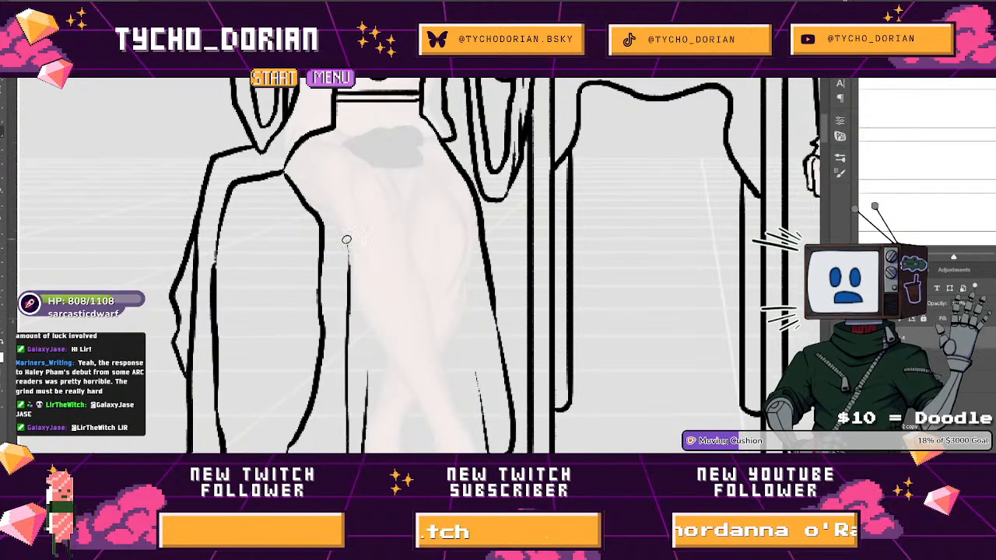
left_click_drag(368, 155, 404, 259)
mouse_move(400, 209)
left_mouse_down()
mouse_move(426, 283)
mouse_move(351, 254)
left_mouse_up()
scroll(351, 246, "up", 5)
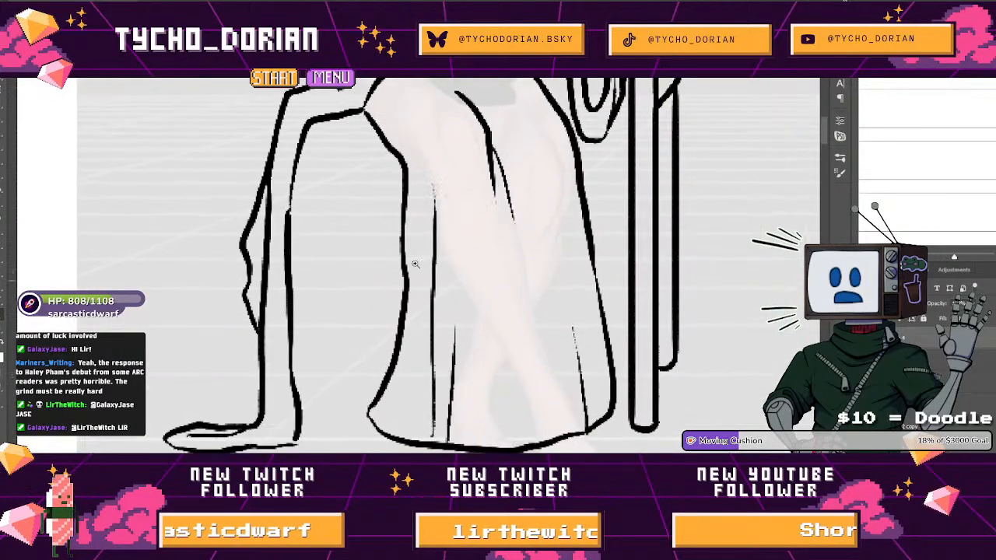
left_click_drag(403, 167, 373, 348)
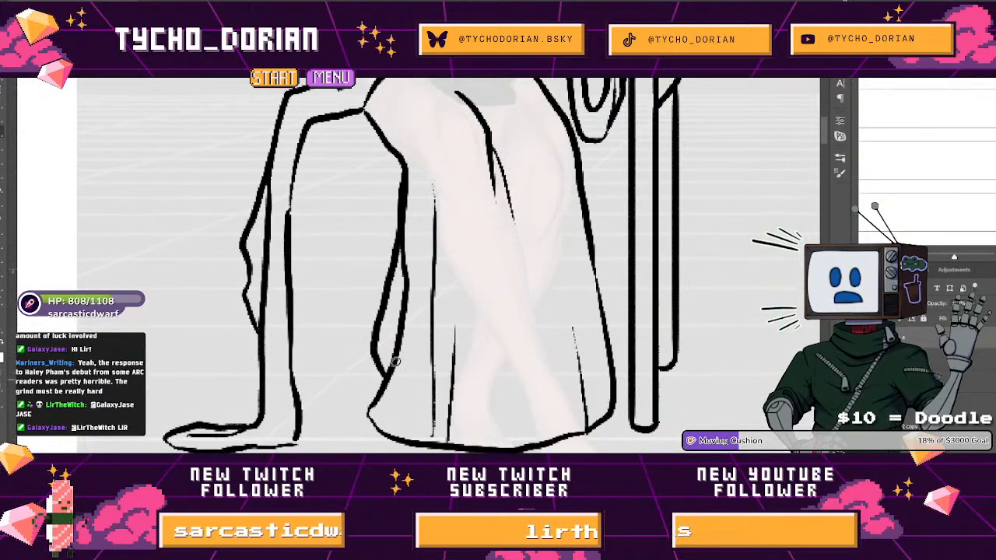
left_click_drag(431, 307, 407, 297)
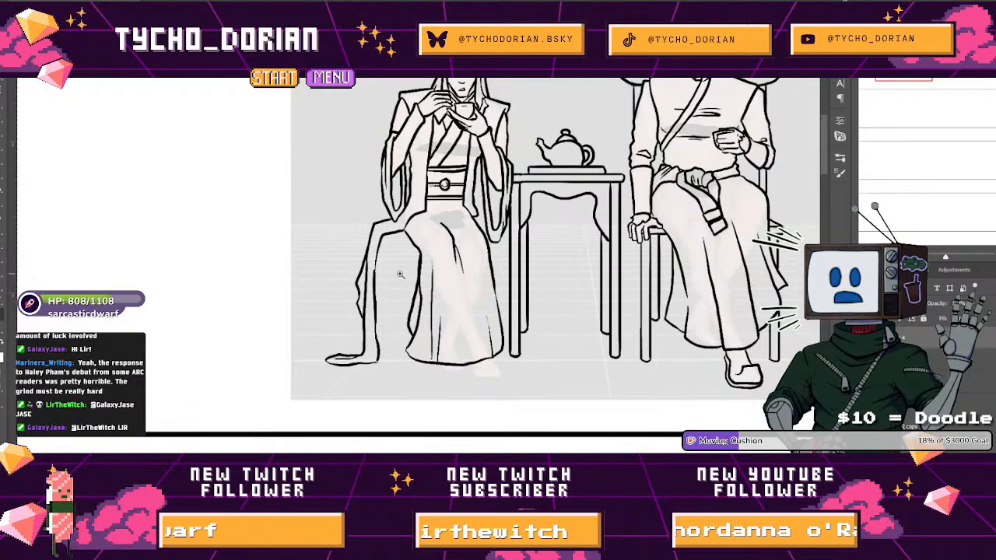
Select the hanging robe panel and its trailing hem with a Lasso outline.
left_click_drag(425, 257, 469, 259)
mouse_move(375, 226)
left_mouse_down()
mouse_move(395, 236)
mouse_move(339, 224)
left_mouse_up()
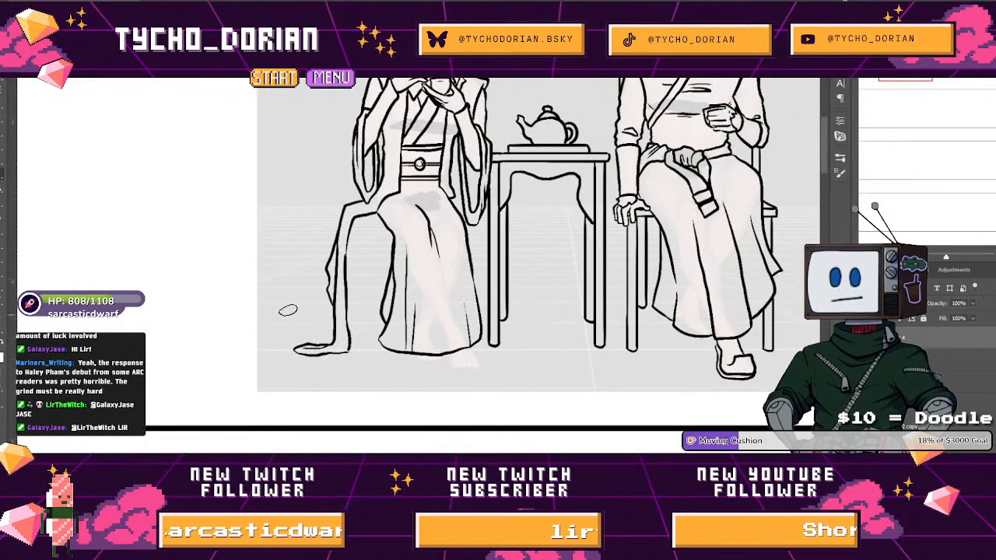
mouse_move(307, 387)
left_mouse_down()
mouse_move(380, 368)
mouse_move(365, 363)
mouse_move(379, 310)
mouse_move(358, 198)
left_mouse_up()
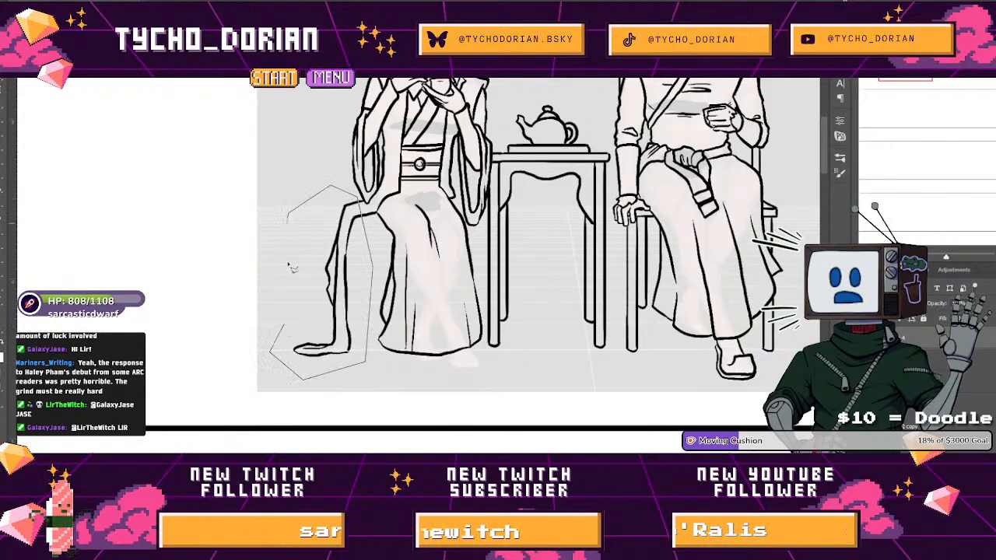
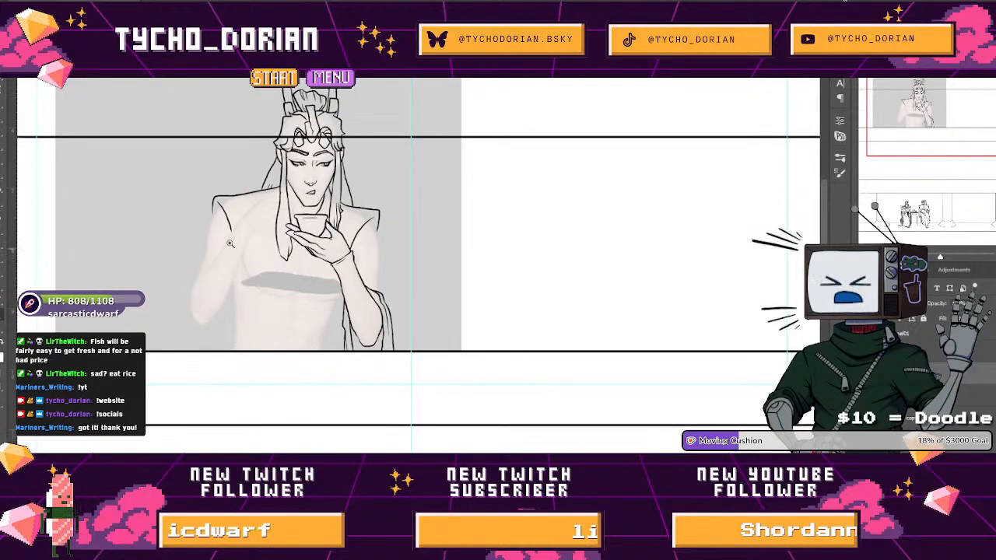
Ink the robe's front edge from the hanging hair lock to the panel border, and the raised-shoulder sleeve's outer edge, redrawing that sleeve stroke.
left_click_drag(212, 171, 211, 103)
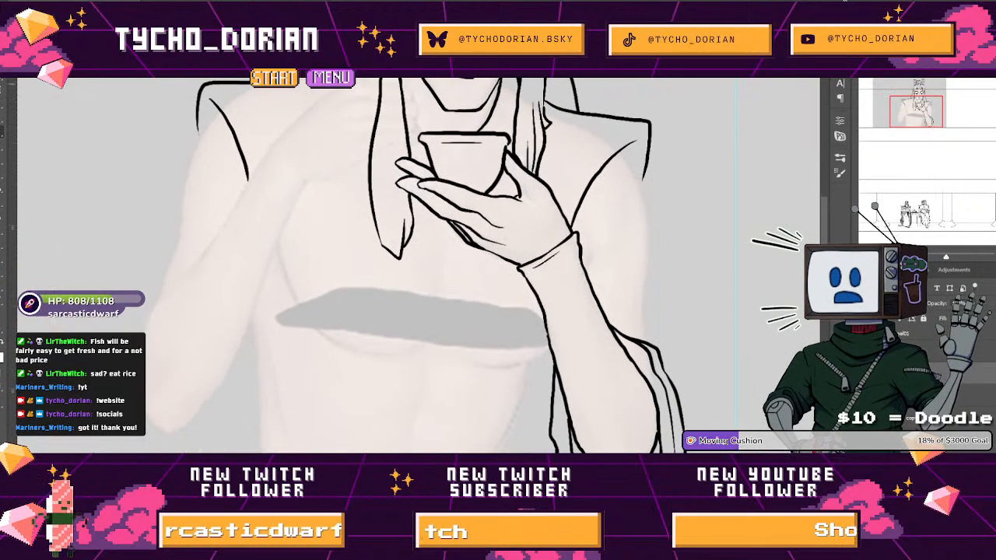
mouse_move(370, 200)
left_mouse_down()
mouse_move(368, 445)
mouse_move(385, 288)
left_mouse_up()
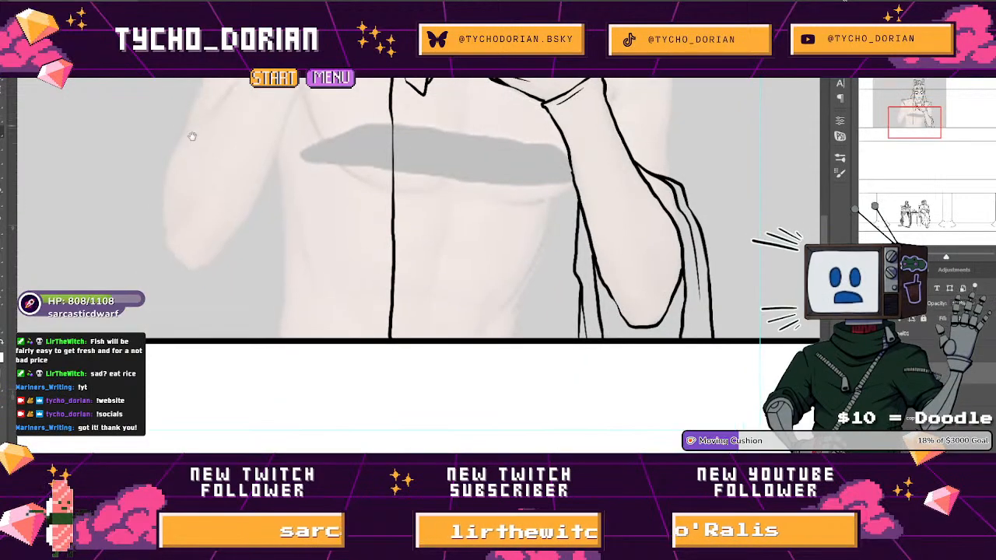
left_click_drag(191, 134, 200, 257)
left_click_drag(235, 79, 207, 180)
left_click_drag(172, 306, 168, 374)
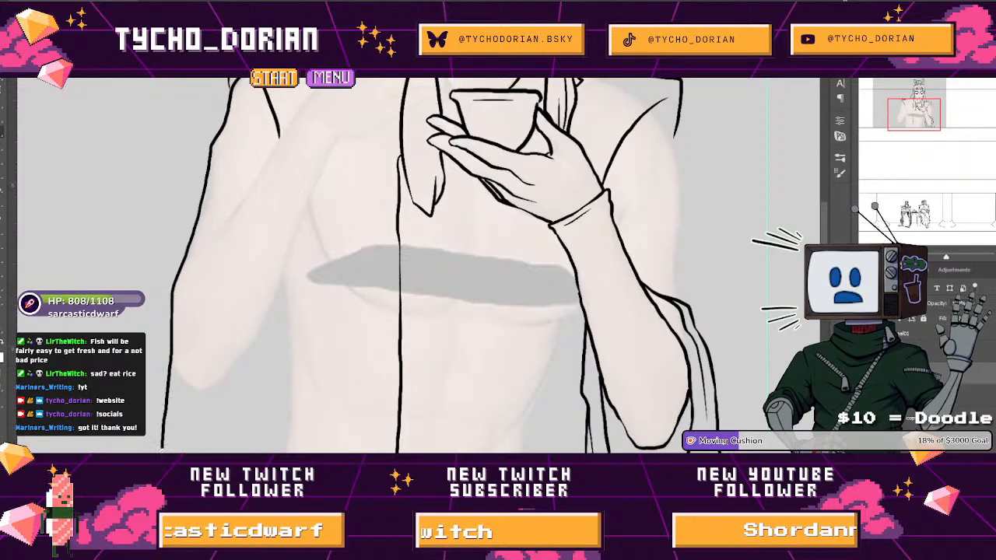
key("ctrl+z")
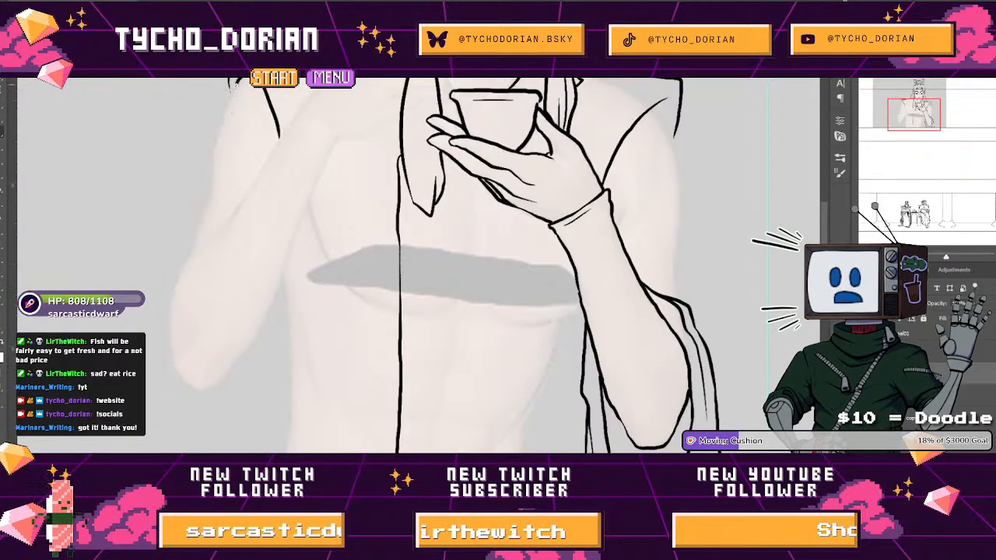
left_click_drag(224, 117, 207, 149)
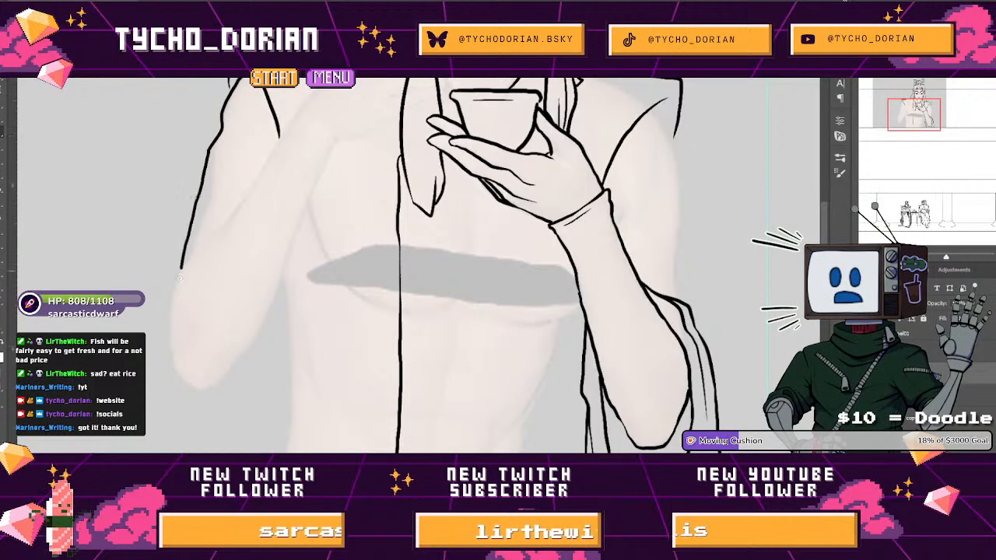
Ink the same sleeve's inner edge down to the panel border and add thin fold lines around the bent elbow.
left_click_drag(295, 182, 269, 117)
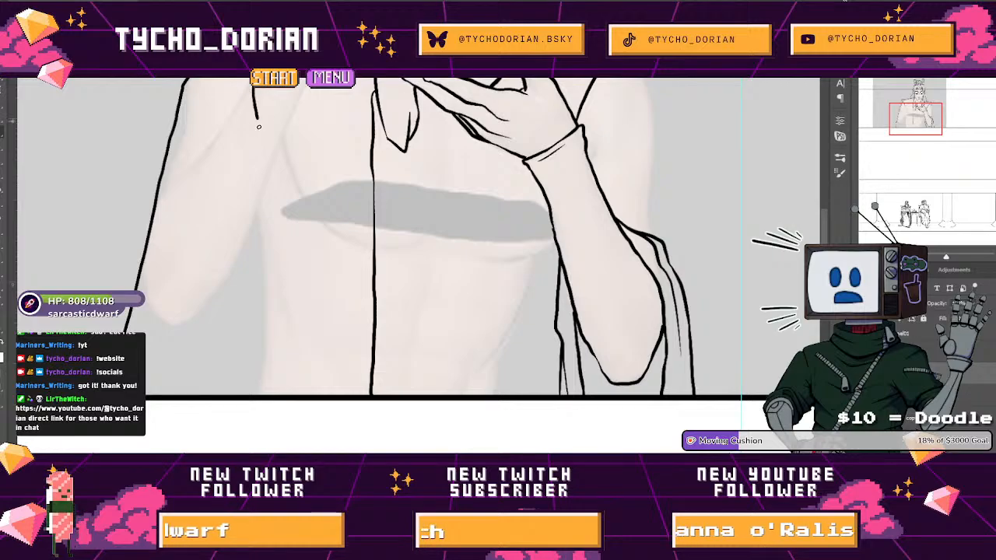
left_click_drag(259, 164, 228, 339)
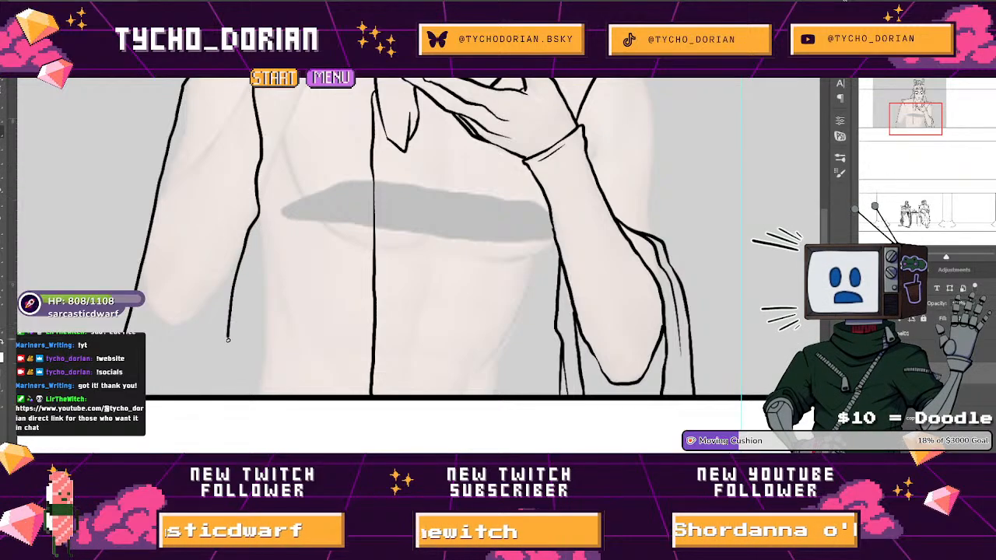
scroll(156, 367, "up", 4)
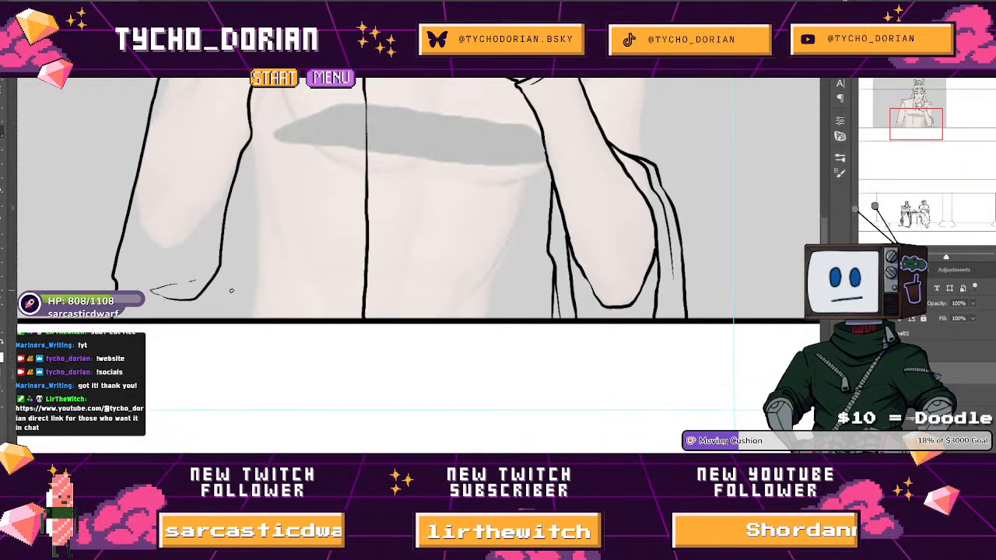
mouse_move(244, 250)
left_mouse_down()
mouse_move(259, 333)
mouse_move(245, 329)
mouse_move(246, 358)
left_mouse_up()
key("ctrl+z")
mouse_move(261, 322)
left_mouse_down()
mouse_move(248, 355)
mouse_move(169, 292)
left_mouse_up()
scroll(240, 364, "up", 5)
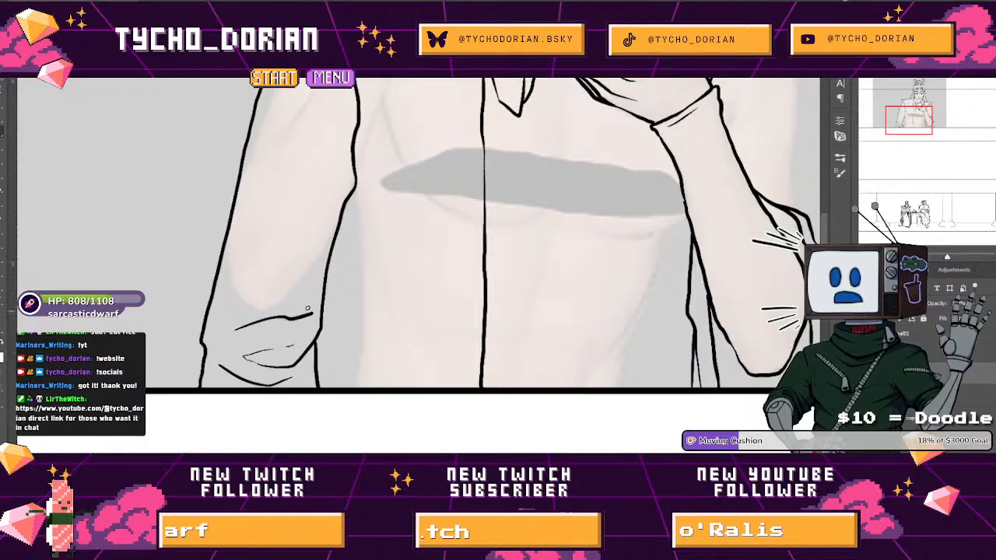
scroll(256, 373, "down", 6)
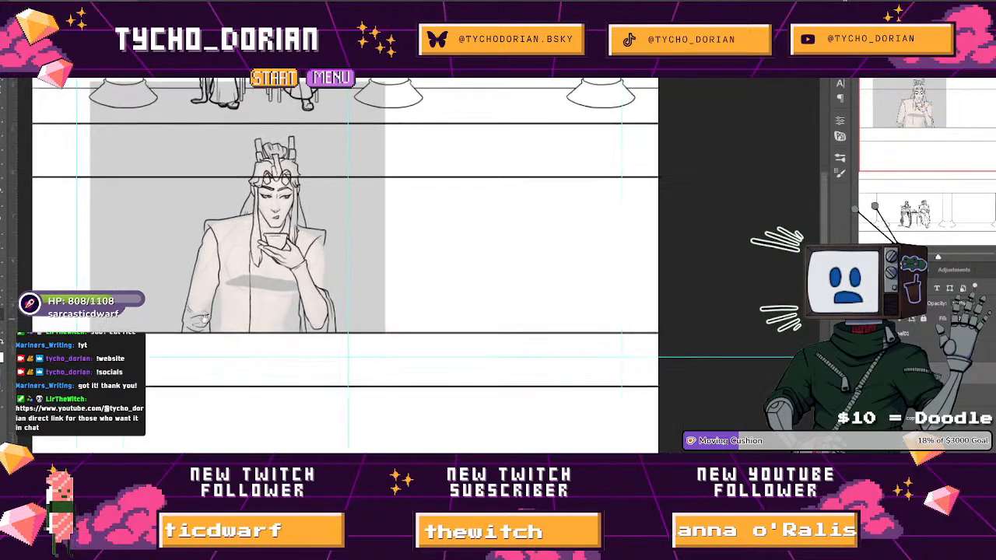
Ink the robe's side edge beneath that sleeve and the opposite front edge from under the cup-holding hand to the panel border.
scroll(223, 308, "up", 6)
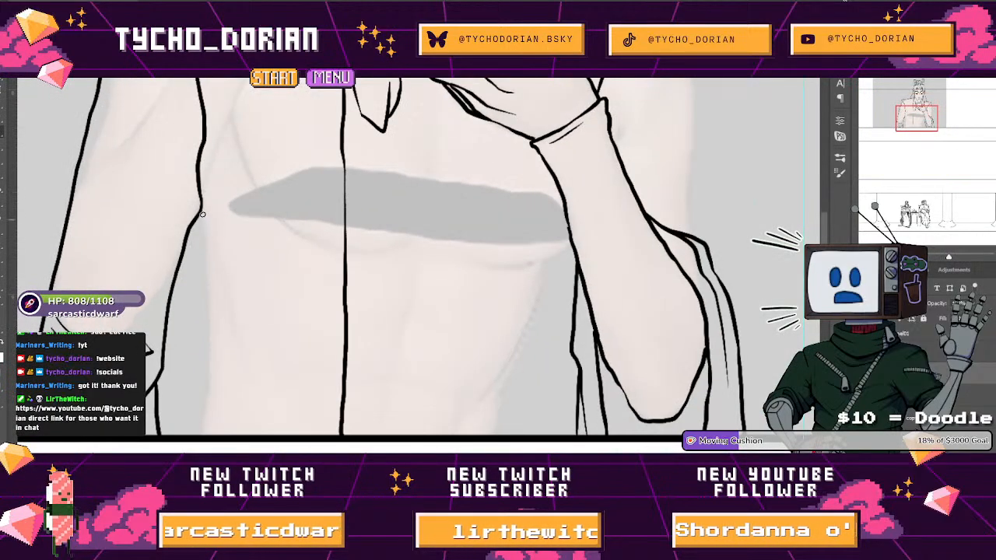
left_click_drag(207, 236, 210, 316)
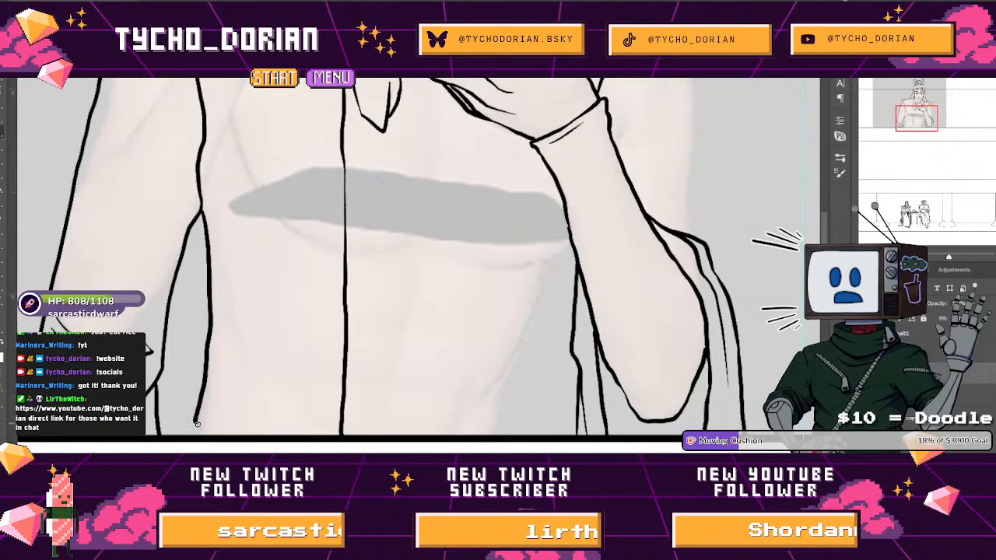
scroll(259, 370, "down", 4)
scroll(304, 270, "up", 4)
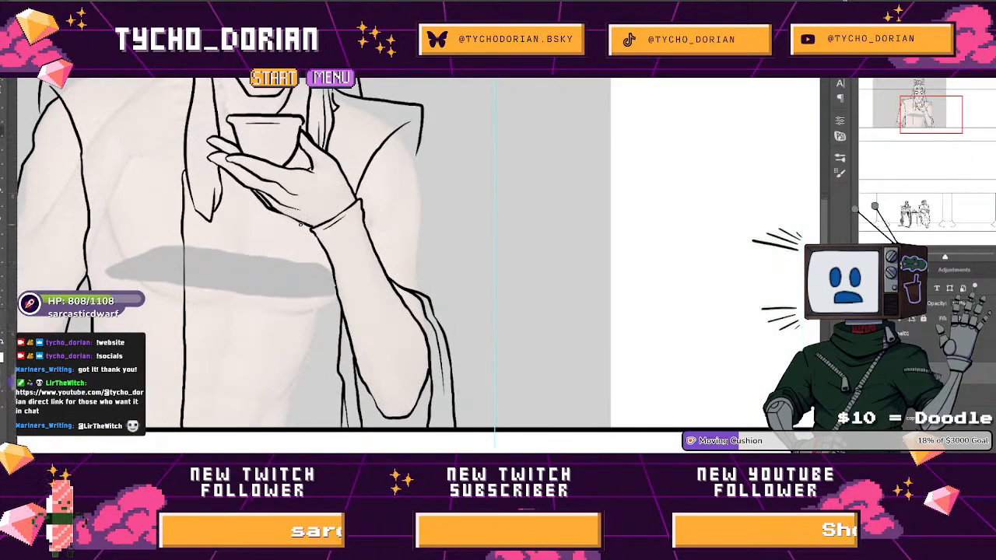
left_click_drag(303, 271, 297, 427)
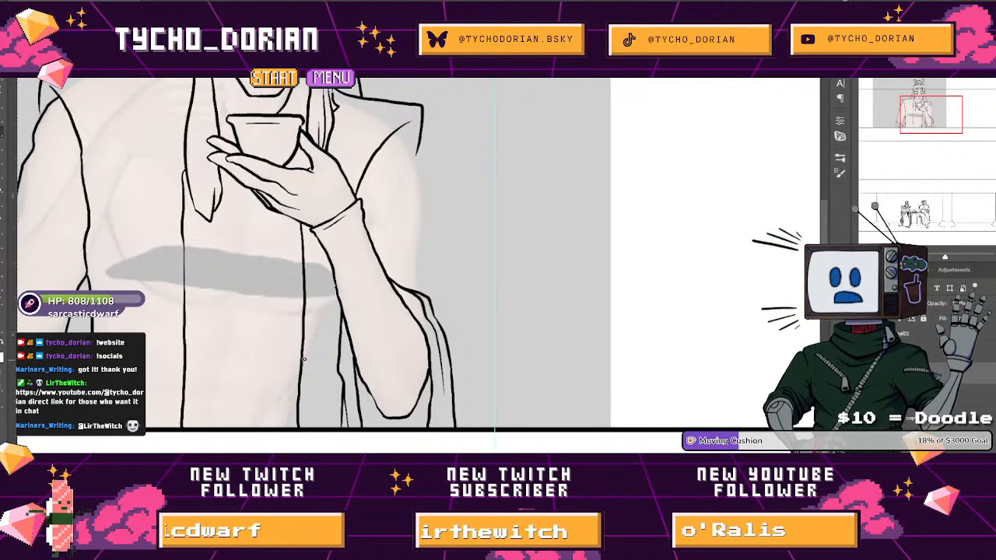
Ink two parallel curved sash lines across the waist between the robe's front edges, redrawing strokes that miss.
left_click_drag(303, 362, 293, 332)
left_click_drag(380, 373, 423, 394)
mouse_move(367, 298)
left_mouse_down()
mouse_move(360, 445)
mouse_move(251, 400)
left_mouse_up()
mouse_move(331, 401)
left_mouse_down()
mouse_move(364, 340)
mouse_move(313, 370)
mouse_move(402, 378)
mouse_move(366, 287)
left_mouse_up()
key("ctrl+z")
left_click_drag(201, 278, 210, 382)
left_click_drag(383, 280, 422, 278)
mouse_move(203, 367)
left_mouse_down()
mouse_move(335, 337)
mouse_move(459, 273)
left_mouse_up()
left_click_drag(370, 404, 330, 330)
key("ctrl+z")
mouse_move(168, 300)
left_mouse_down()
mouse_move(266, 283)
mouse_move(427, 205)
left_mouse_up()
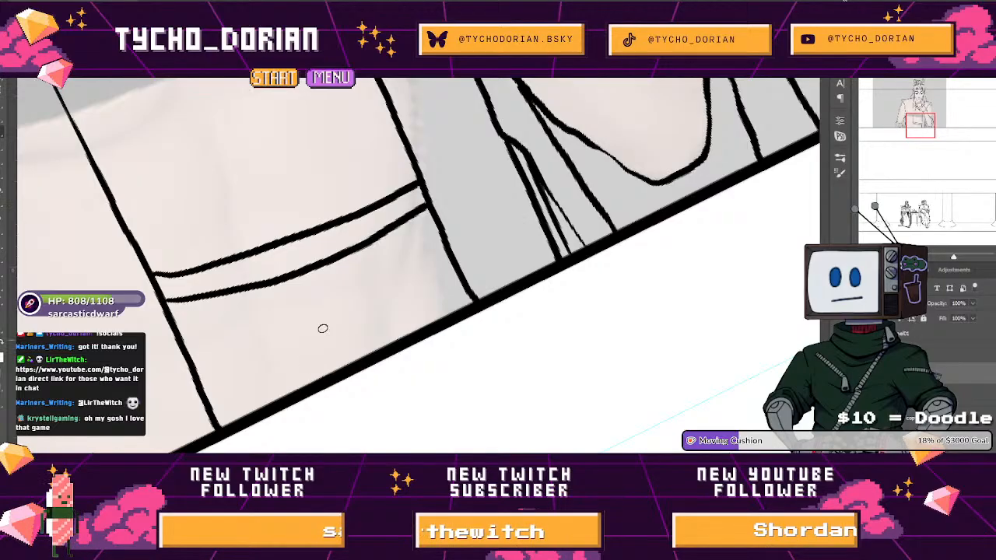
Ink a round double-ringed buckle cut off by the panel border, with belt lines running from it to the robe's edge.
mouse_move(307, 381)
left_mouse_down()
mouse_move(307, 342)
mouse_move(333, 320)
mouse_move(389, 336)
left_mouse_up()
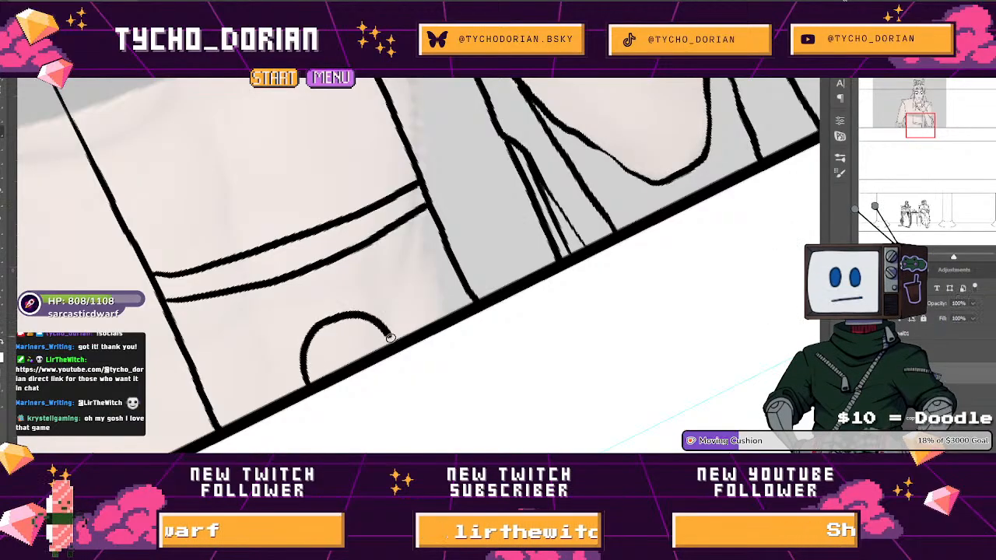
mouse_move(317, 373)
left_mouse_down()
mouse_move(338, 334)
mouse_move(371, 337)
mouse_move(459, 281)
left_mouse_up()
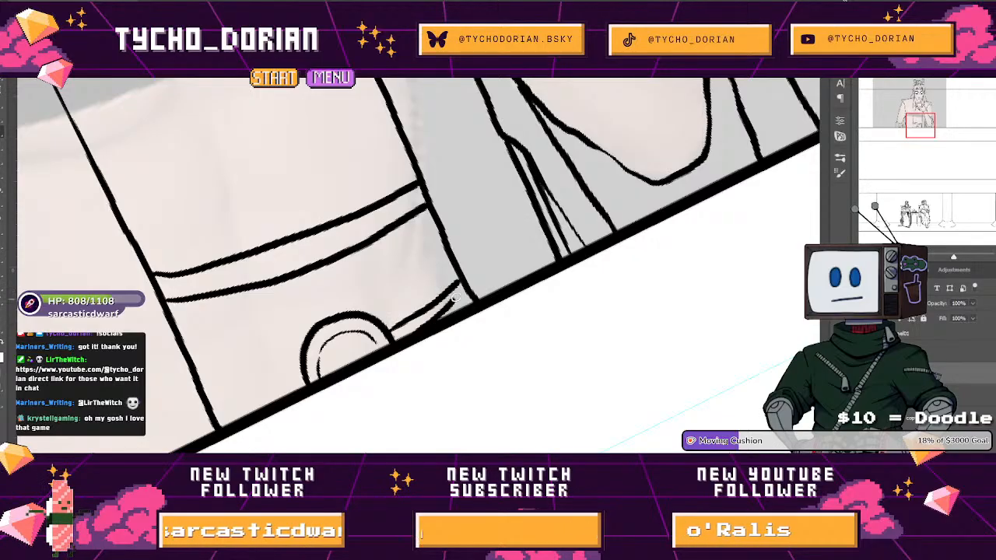
mouse_move(303, 363)
left_mouse_down()
mouse_move(213, 390)
mouse_move(269, 375)
mouse_move(208, 404)
mouse_move(216, 419)
mouse_move(302, 379)
left_mouse_up()
key("ctrl+z")
scroll(347, 314, "down", 5)
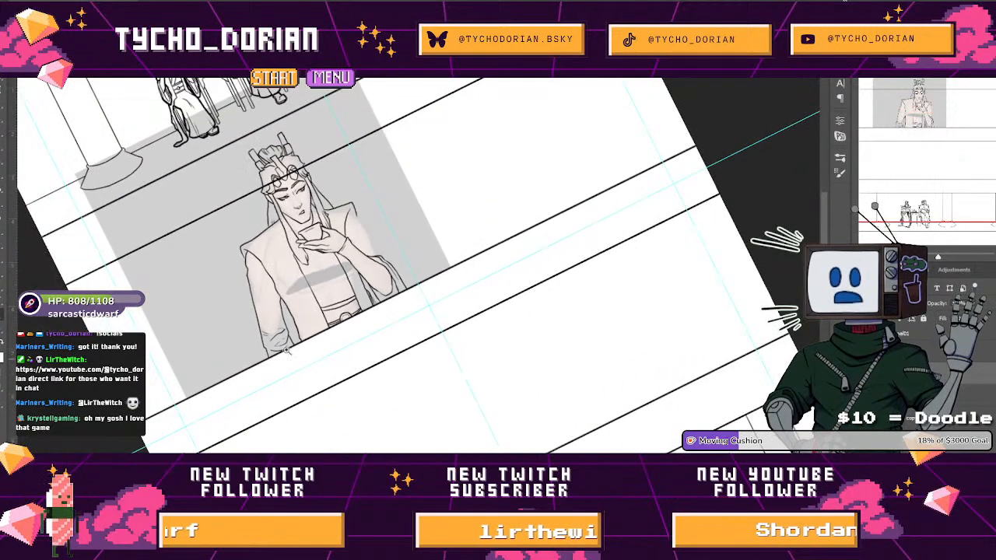
Straighten the canvas and ink the inner robe's overlap, from beside the hair lock and diagonally from the waist up to the hand.
left_click_drag(220, 369, 208, 256)
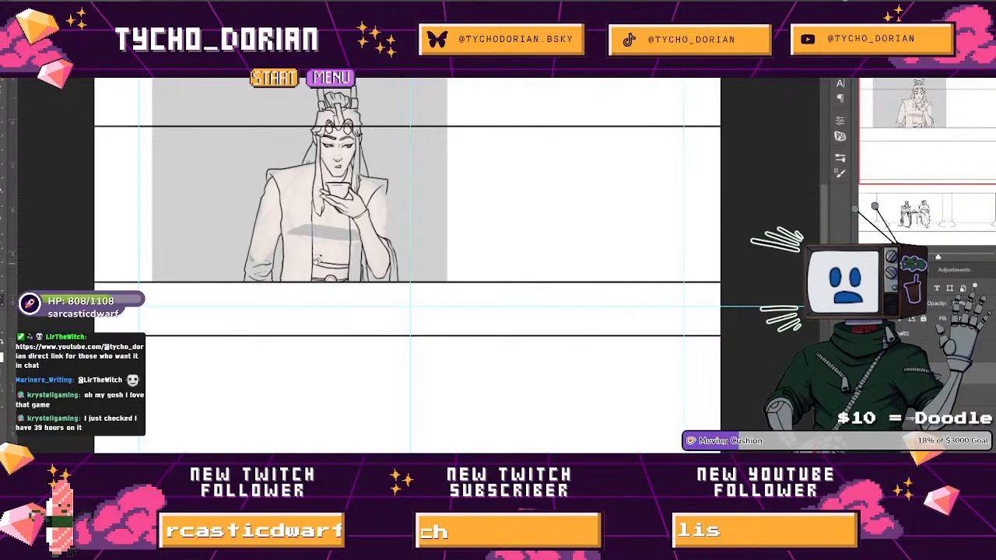
scroll(349, 191, "up", 6)
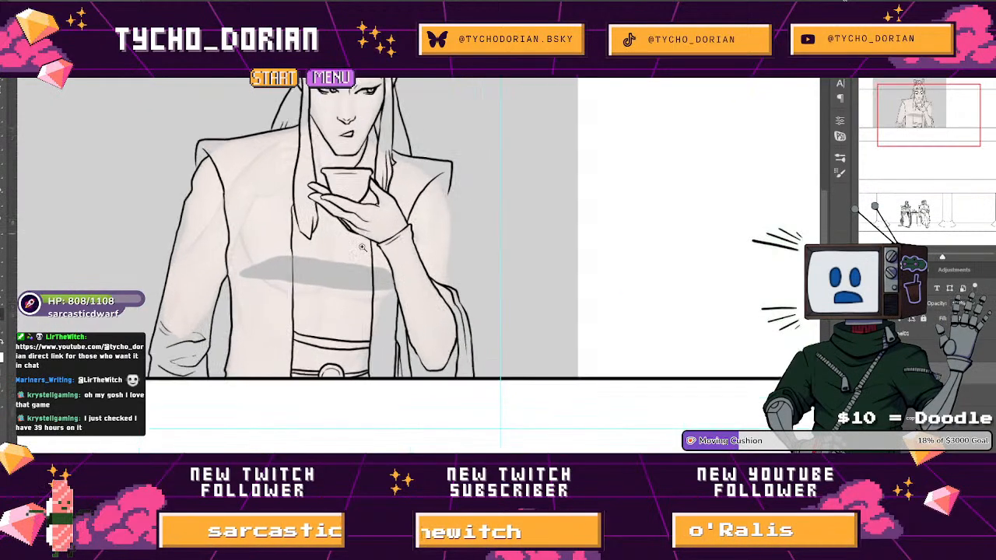
scroll(349, 191, "up", 2)
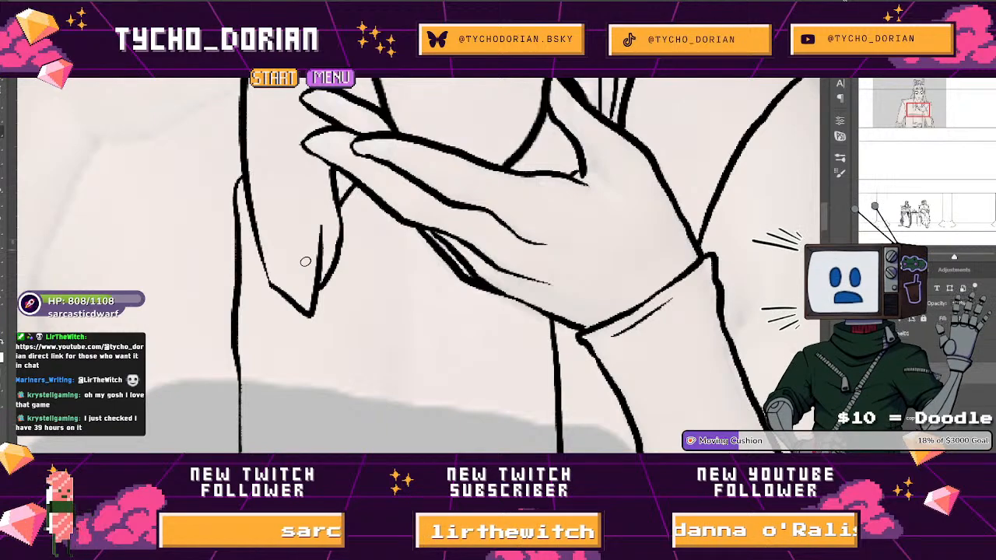
mouse_move(267, 275)
left_mouse_down()
mouse_move(239, 341)
mouse_move(211, 253)
left_mouse_up()
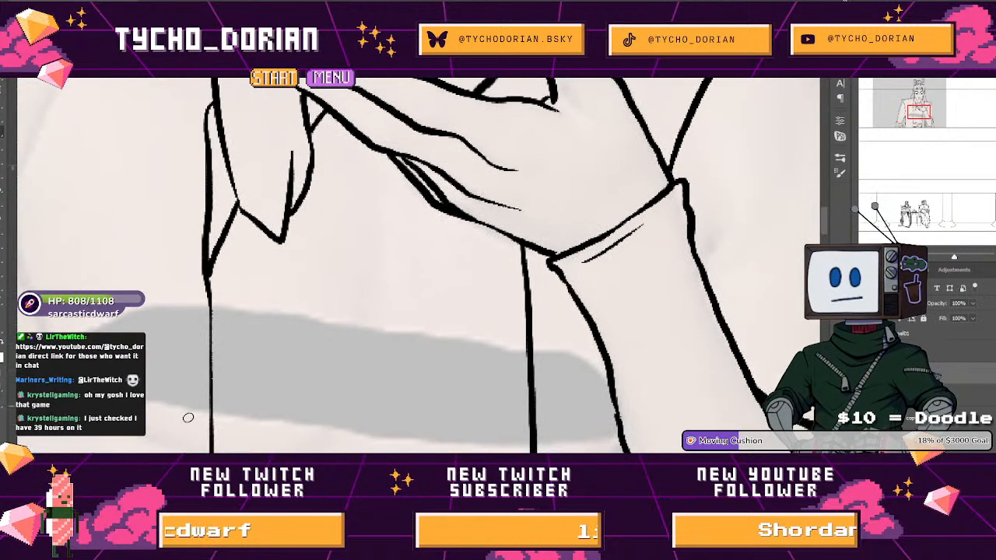
mouse_move(211, 451)
left_mouse_down()
mouse_move(322, 246)
mouse_move(384, 157)
left_mouse_up()
key("ctrl+z")
left_click_drag(231, 452, 352, 218)
left_click_drag(396, 175, 265, 214)
left_click_drag(382, 190, 284, 251)
left_click_drag(288, 212, 297, 212)
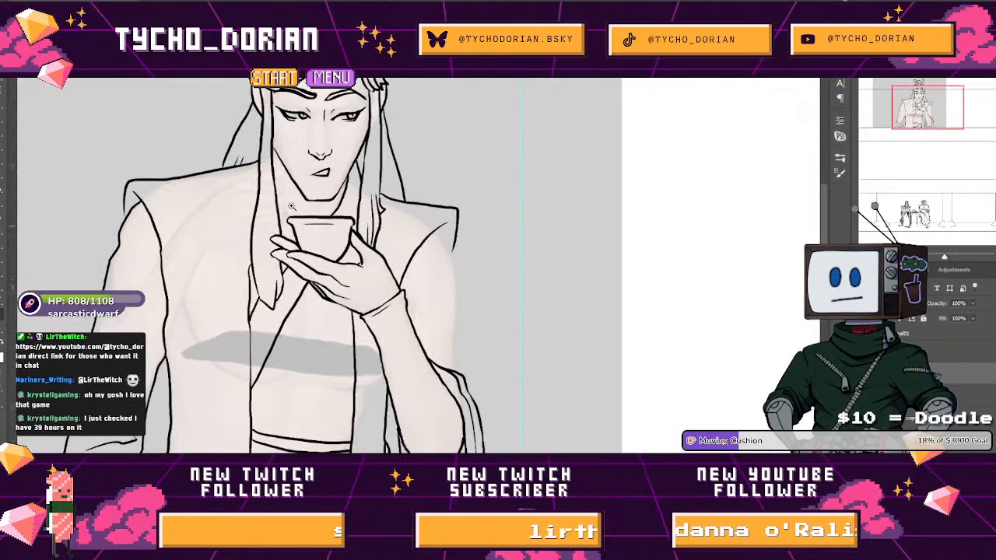
Ink the collar line beside the neck from the hair strand down to the cup's rim, redrawing the first attempt.
left_click(296, 211)
left_click_drag(252, 120, 305, 209)
key("ctrl+z")
left_click_drag(251, 95, 301, 209)
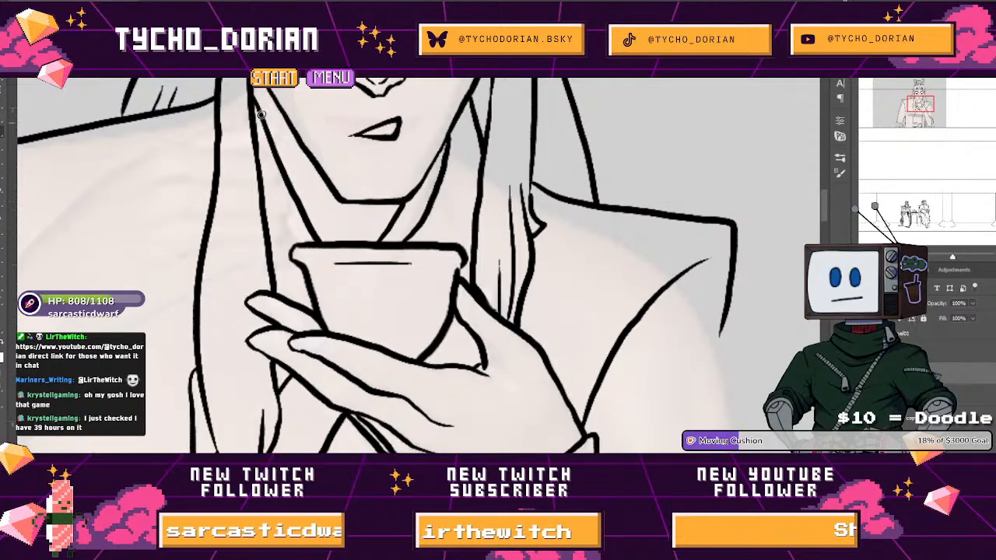
mouse_move(251, 82)
left_mouse_down()
mouse_move(338, 226)
mouse_move(263, 219)
left_mouse_up()
left_click_drag(340, 301, 285, 228)
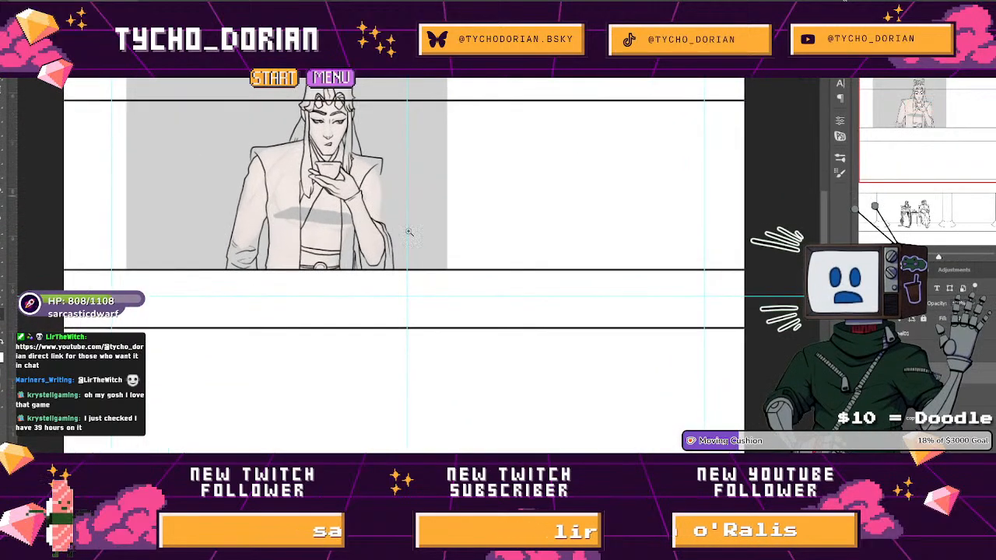
Ink the outer edge of the cup-holding arm's sleeve from the pointed shoulder down to the draped elbow.
left_click_drag(377, 196, 417, 202)
mouse_move(363, 79)
left_mouse_down()
mouse_move(387, 115)
mouse_move(403, 189)
left_mouse_up()
mouse_move(403, 284)
left_mouse_down()
mouse_move(403, 329)
mouse_move(388, 283)
mouse_move(287, 241)
left_mouse_up()
left_click_drag(426, 309, 491, 349)
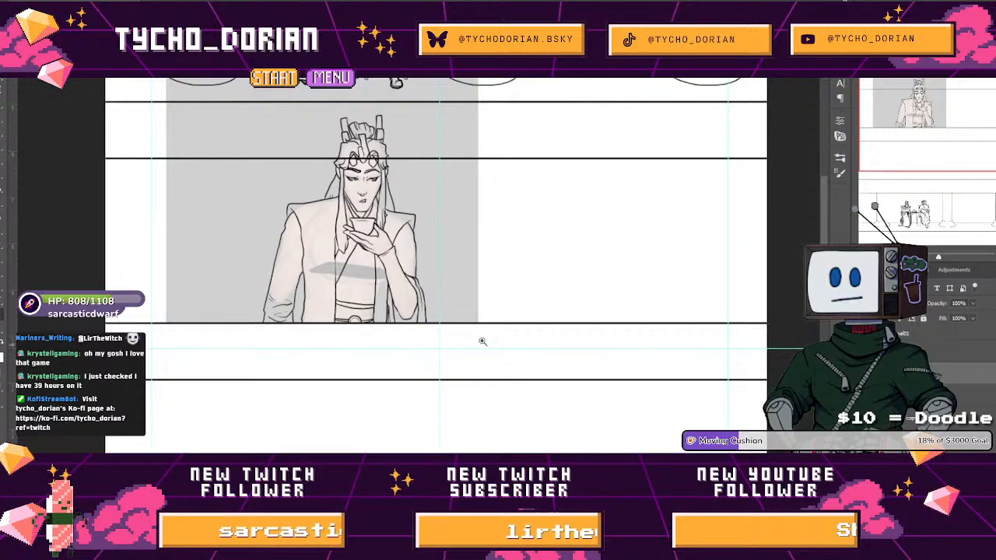
Close the line art's gaps along the panel's lower border beneath the sleeves and robe.
left_click_drag(309, 320, 382, 373)
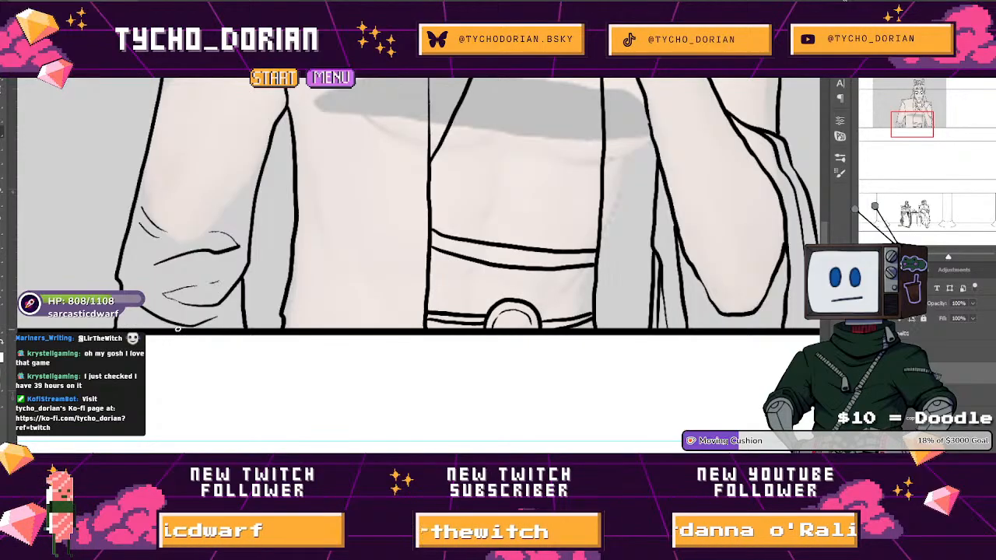
left_click_drag(263, 326, 134, 321)
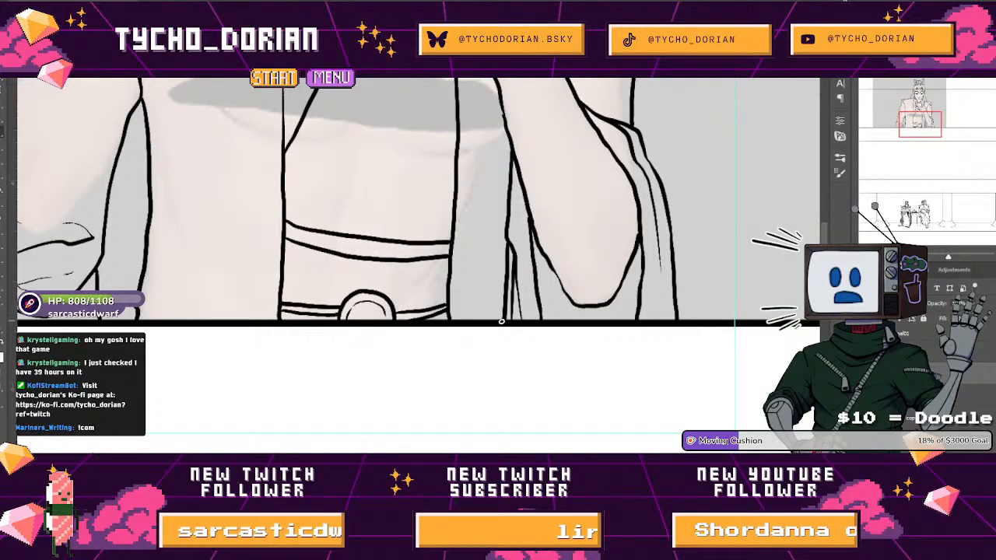
left_click_drag(503, 320, 378, 322)
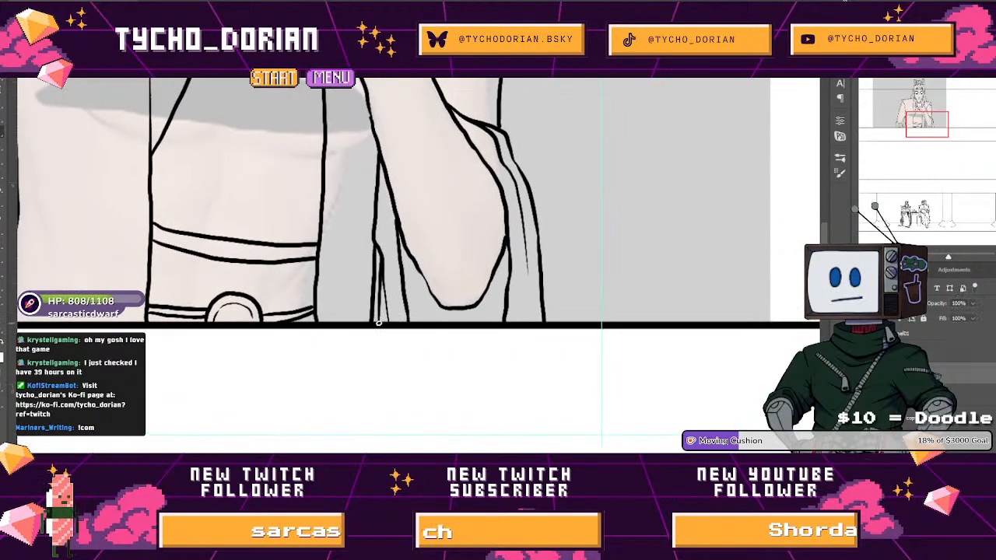
left_click_drag(544, 310, 480, 249)
Select the area around the figure's outline and expand the selection twice by the preset pixel amount.
left_click_drag(524, 151, 398, 243)
left_click(399, 242)
key("alt+s")
key("m")
key("e")
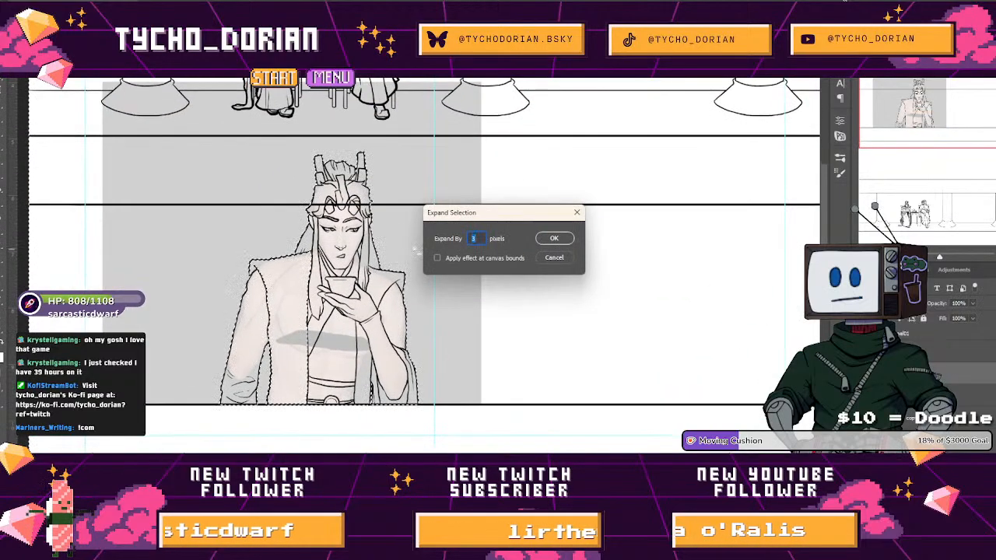
left_click(547, 242)
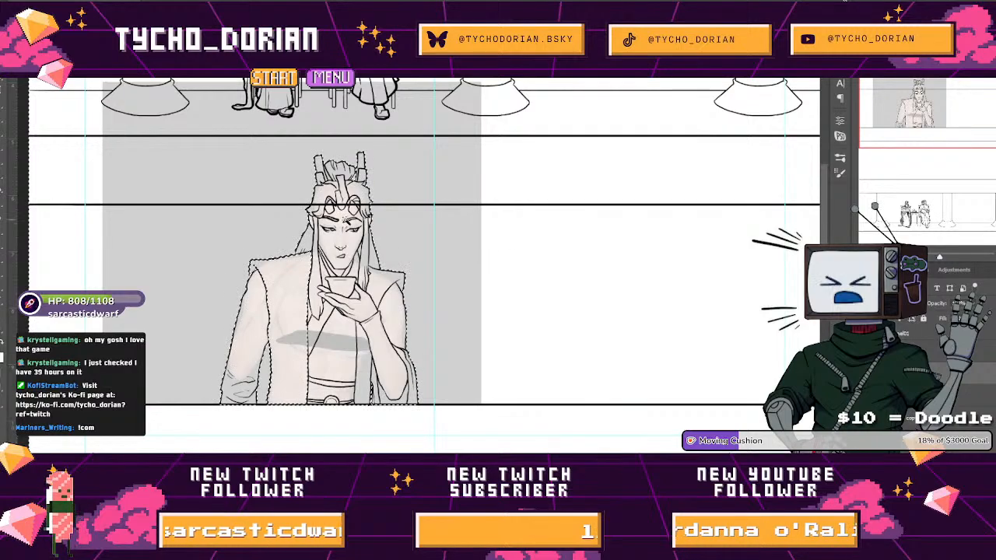
key("alt+s")
key("m")
key("e")
key("Return")
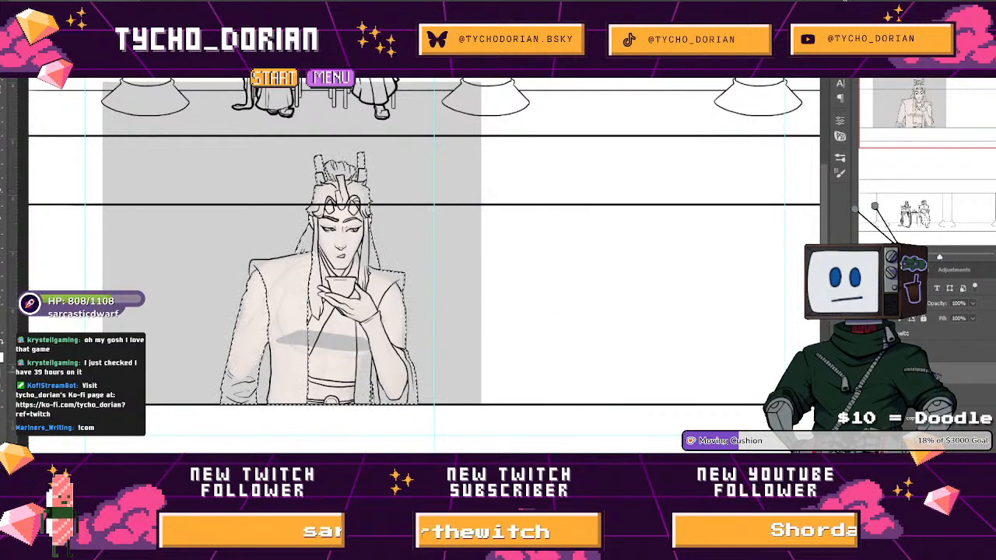
Check the layers beneath the line art with the grey body sketch hidden and shown, and display the selection as a Quick Mask.
left_click(937, 377)
key("x")
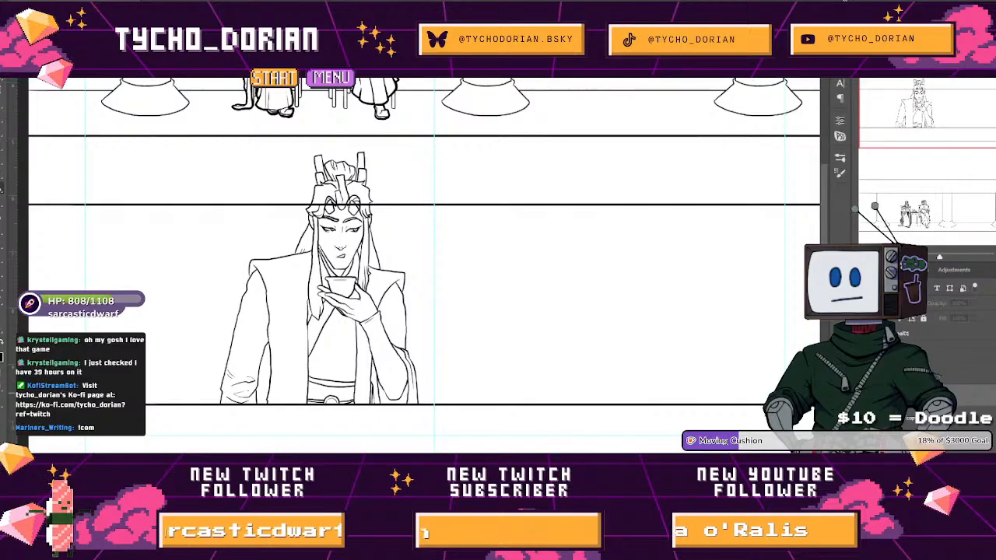
left_click(893, 395, "ctrl")
left_click(965, 373)
left_click(866, 373)
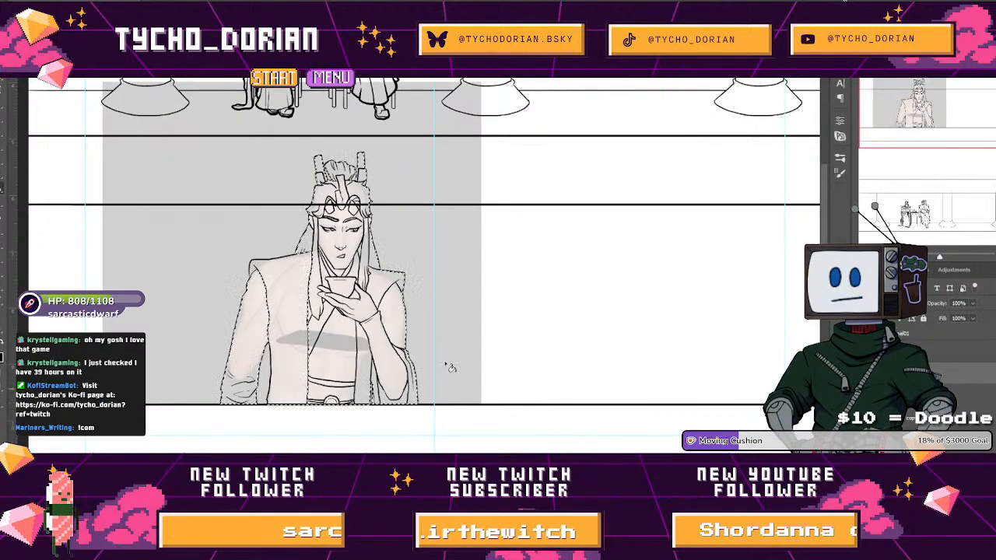
scroll(294, 357, "up", 4)
key("q")
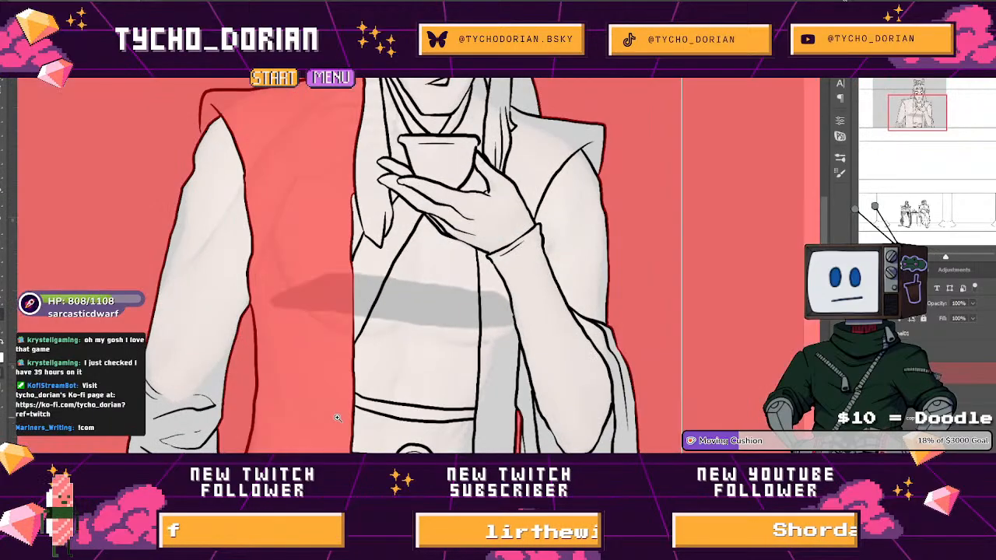
Exit Quick Mask and hide the grey body sketch and the panel borders, leaving the figure's line art visible.
key("q")
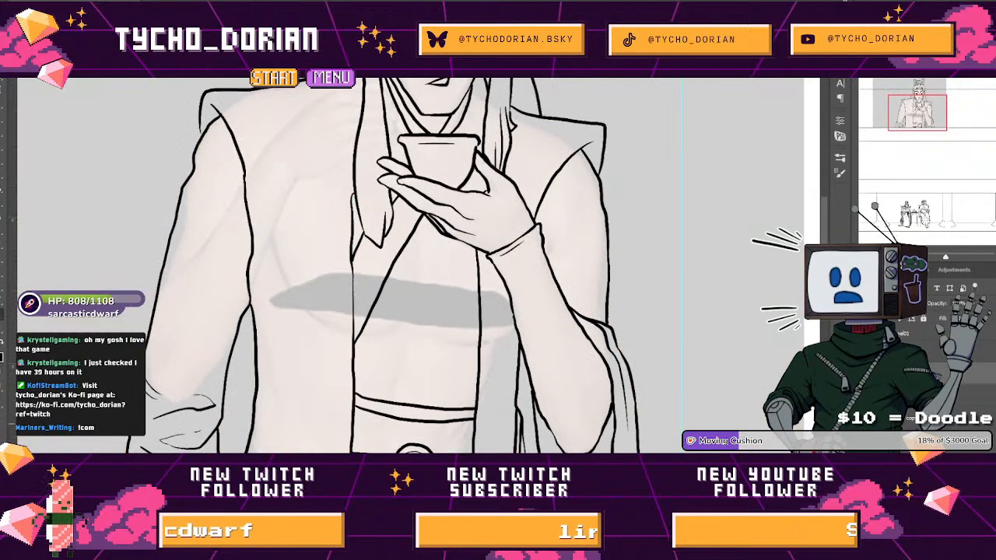
left_click(867, 373)
left_click_drag(305, 400, 362, 293)
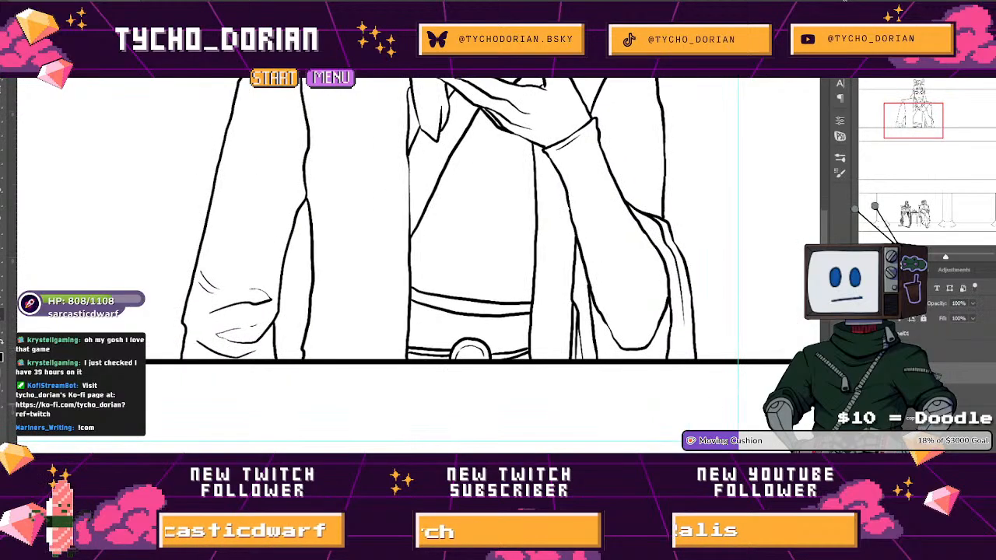
left_click(866, 353)
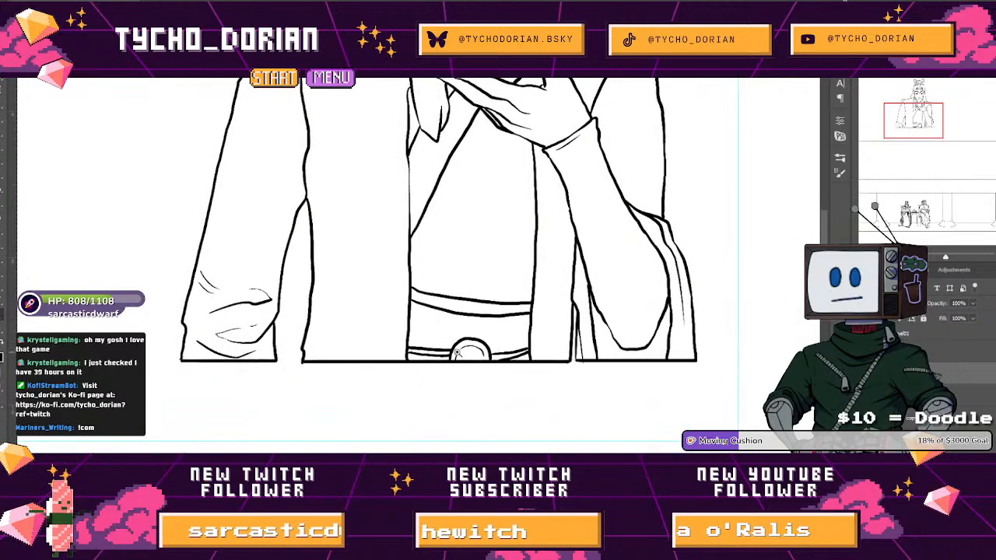
Check the shoulder line art for gaps, then reselect the area by the figure's outline and expand the selection by 3 pixels.
scroll(455, 353, "up", 3)
left_click_drag(221, 157, 247, 200)
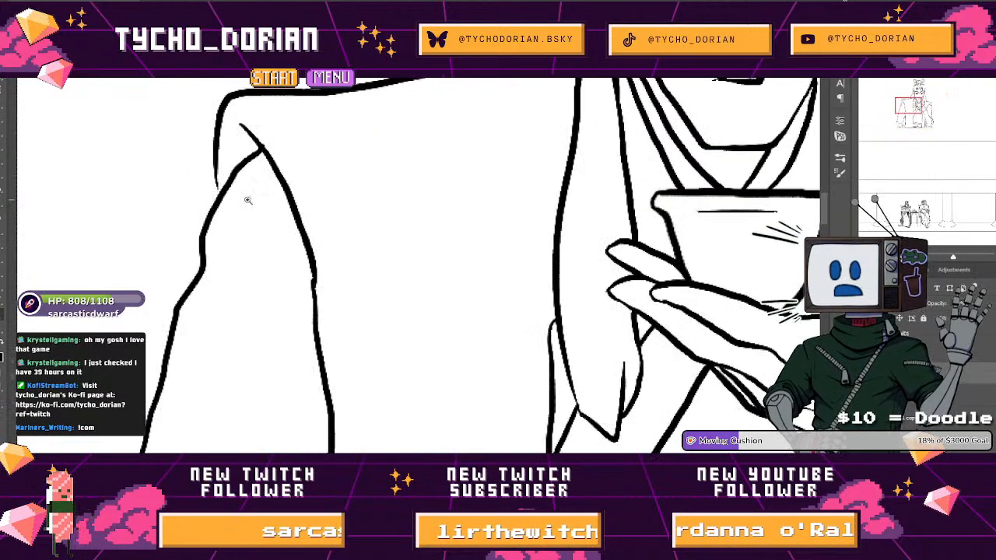
left_click_drag(218, 170, 275, 227)
mouse_move(234, 192)
left_mouse_down()
mouse_move(235, 209)
mouse_move(182, 176)
mouse_move(109, 177)
left_mouse_up()
left_click_drag(353, 178, 335, 178)
key("w")
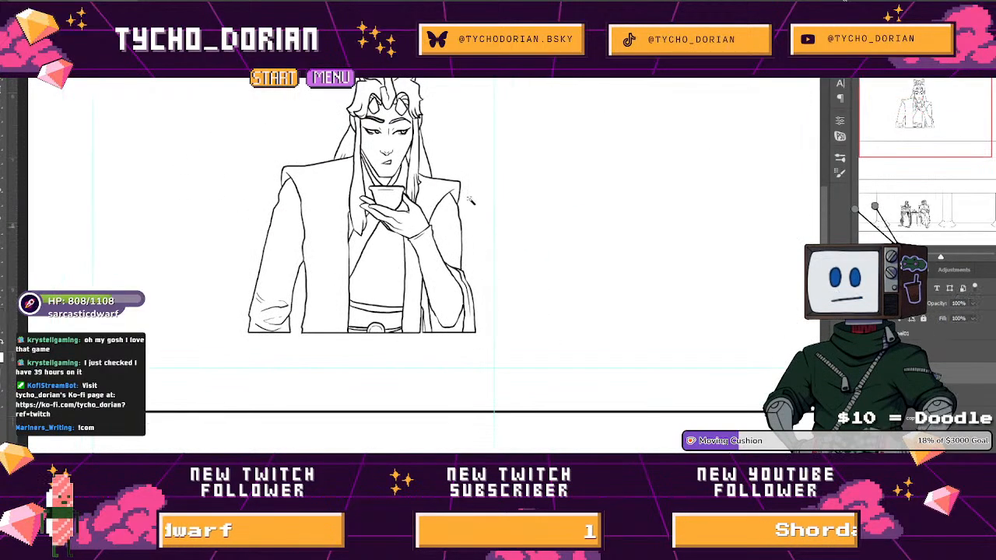
key("F2")
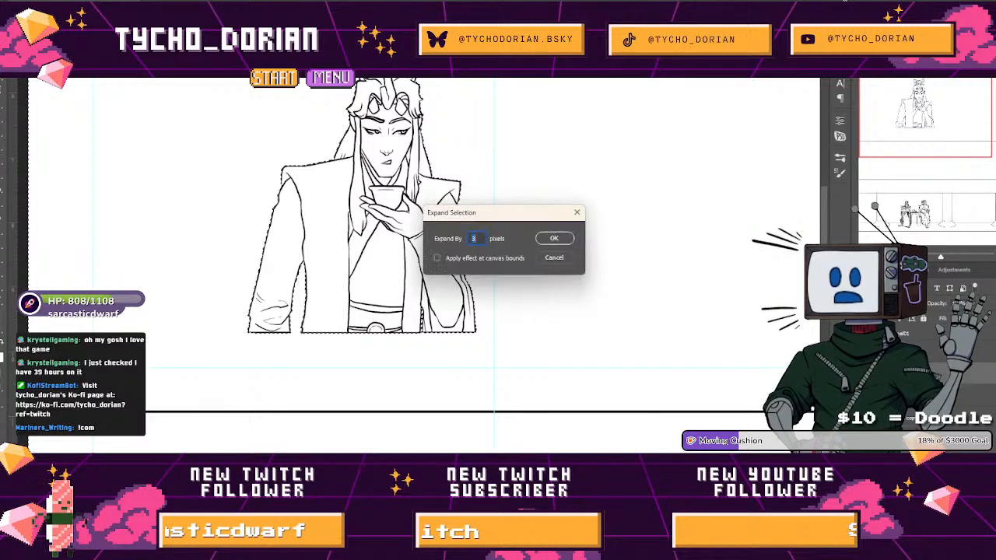
key("Return")
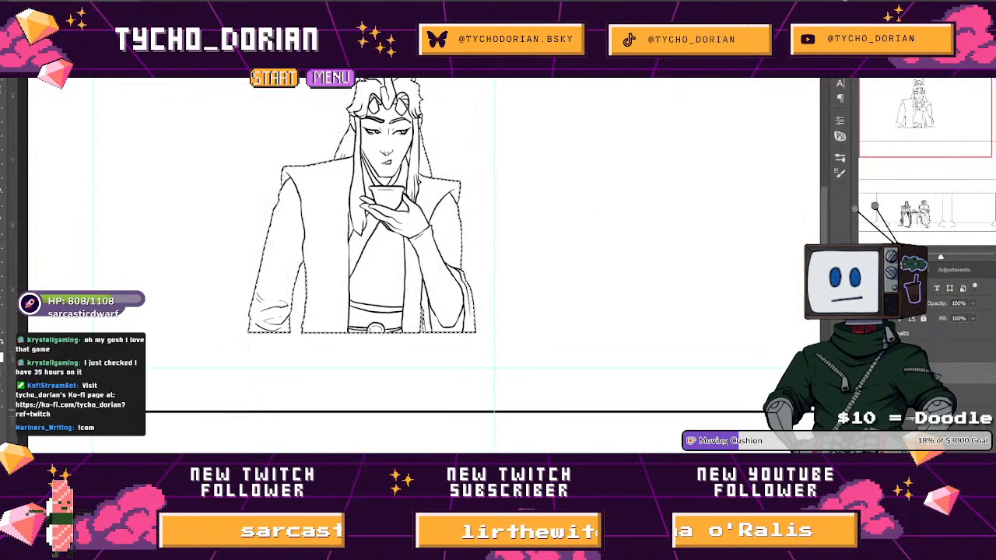
Fill the figure's silhouette on the layer beneath the line art and deselect.
left_click(958, 394)
key("g")
key("ctrl+d")
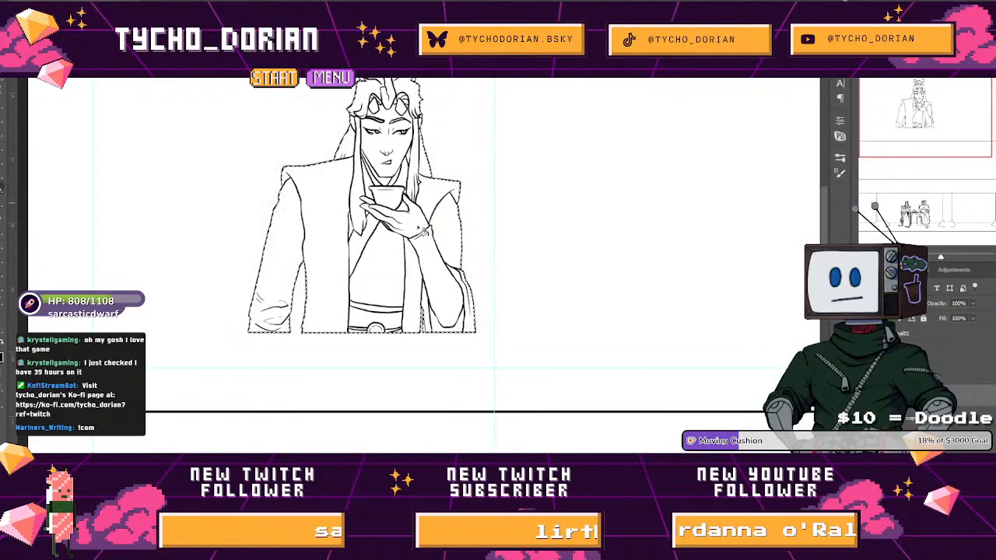
Add a black Stroke effect positioned outside the figure's silhouette layer and set its size to 15 px.
double_click(958, 394)
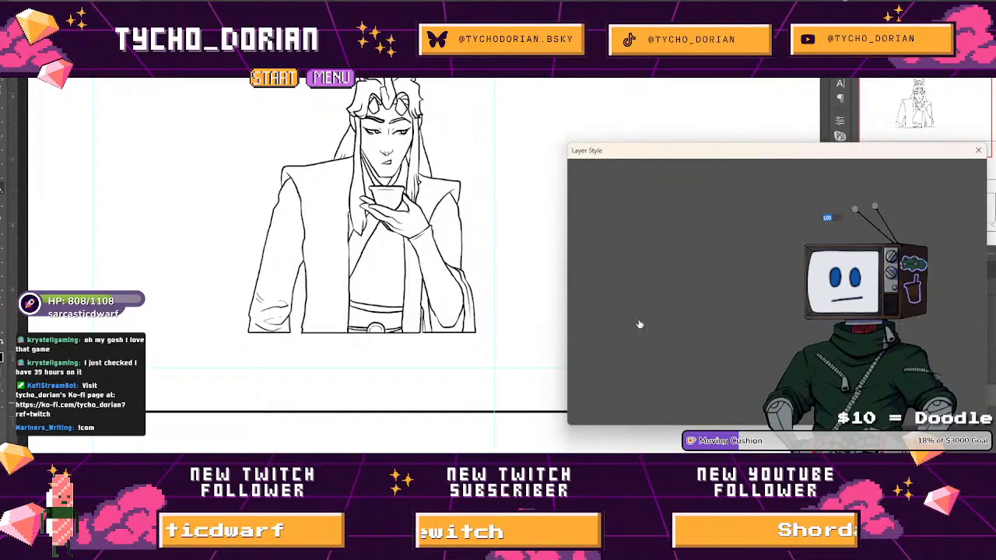
left_click(580, 258)
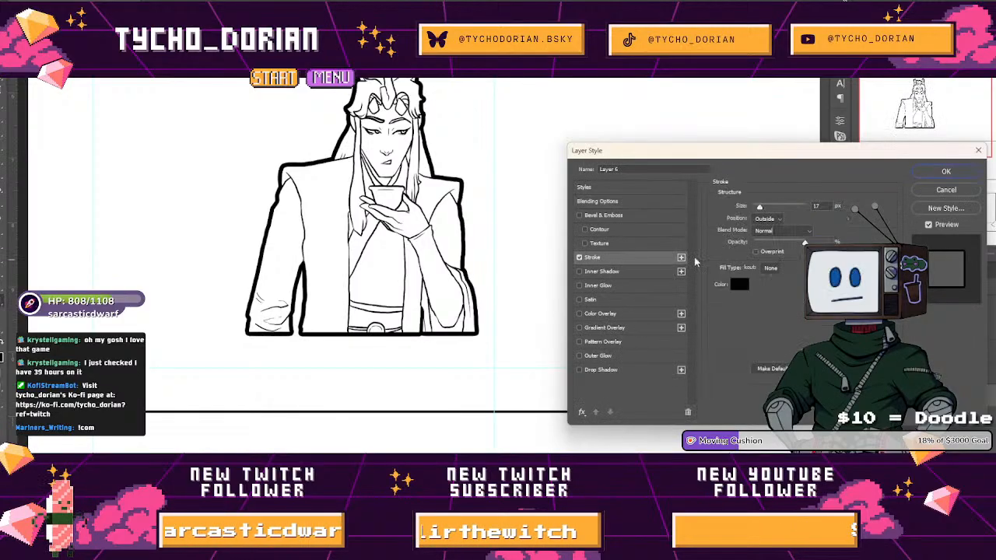
left_click(952, 177)
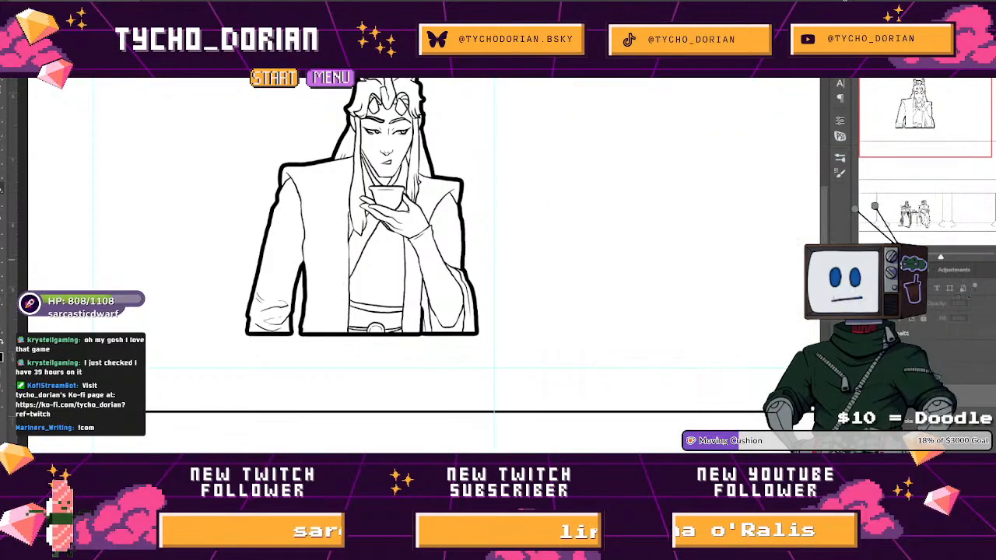
double_click(914, 425)
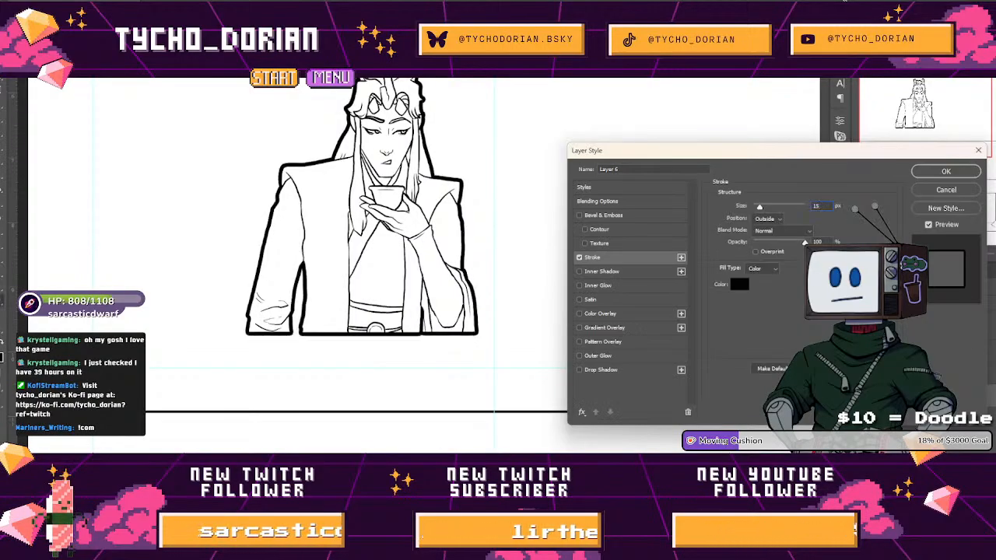
key("Return")
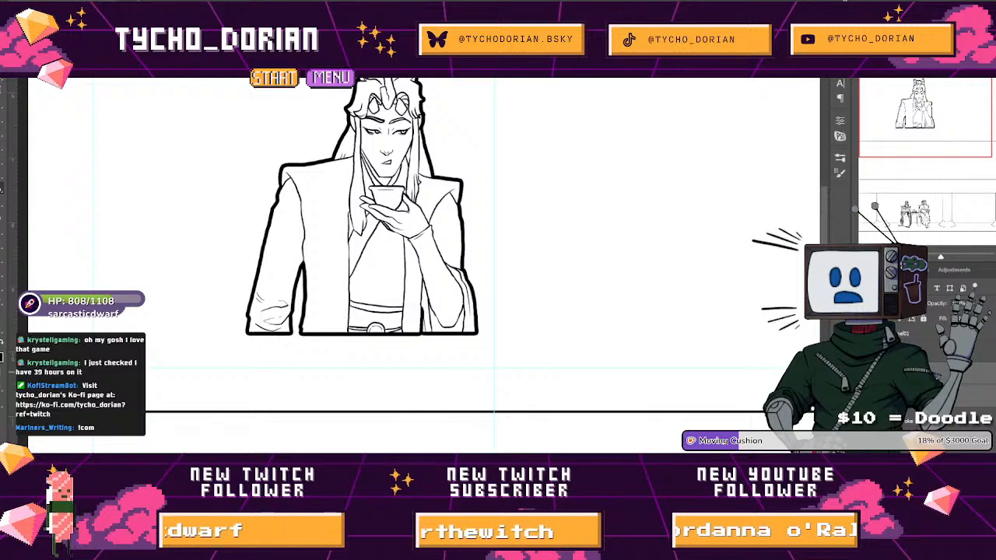
Show the panel border lines again around the outlined figure.
left_click(867, 374)
left_click(866, 373)
left_click(866, 392)
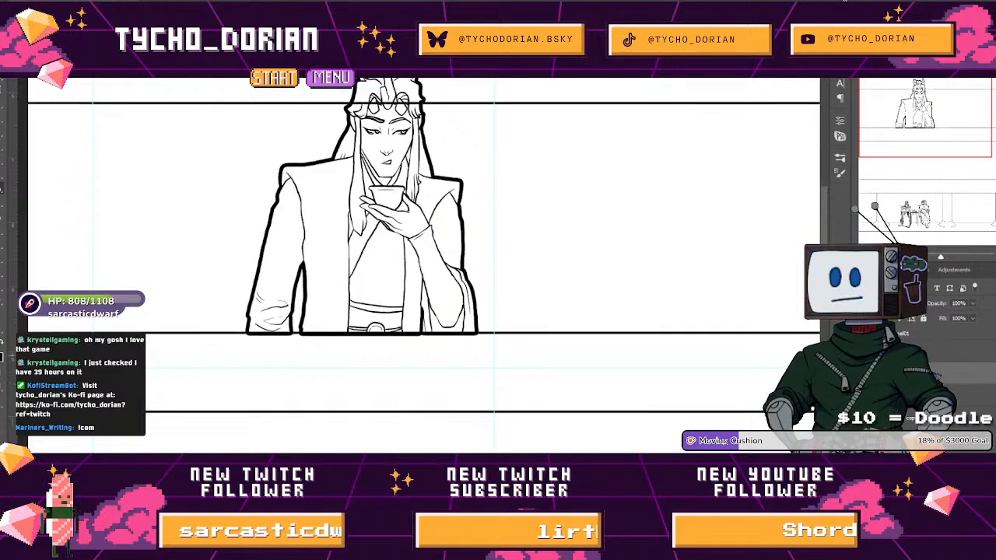
left_click_drag(481, 193, 580, 257)
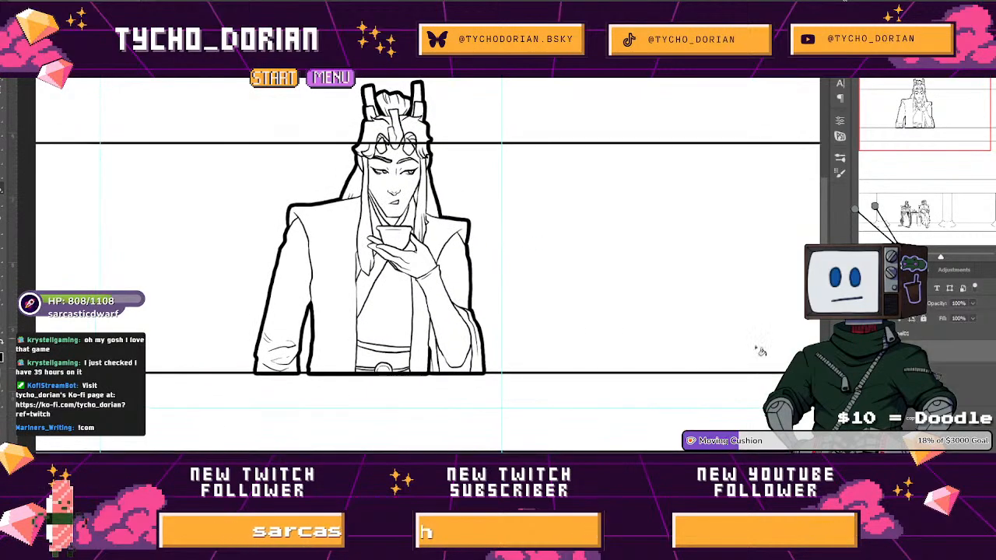